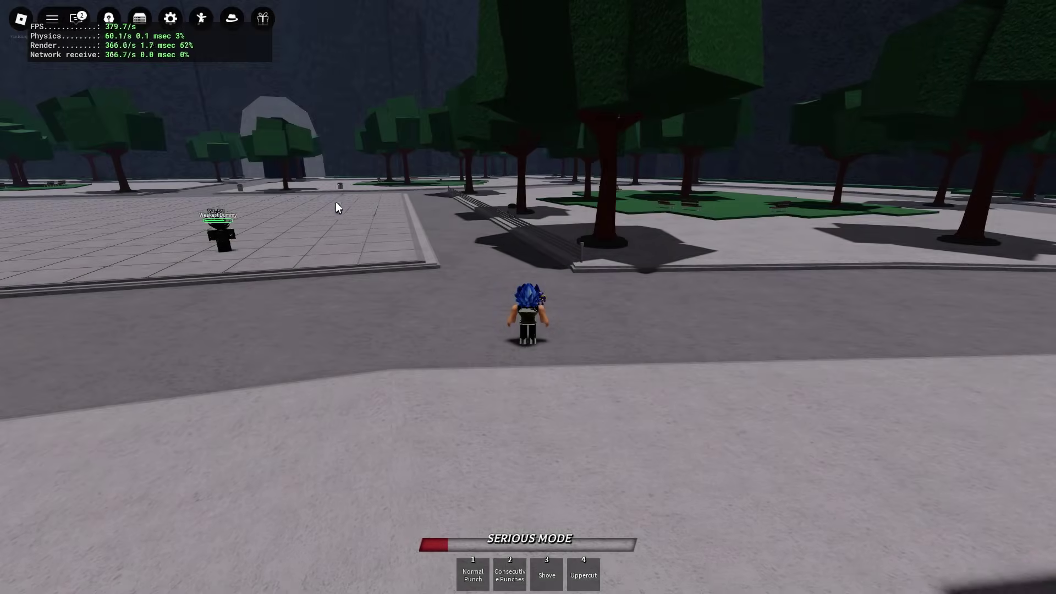
Run the character around the tiled plaza while watching the performance stats overlay for the frame rate.
key(shift)
key(w)
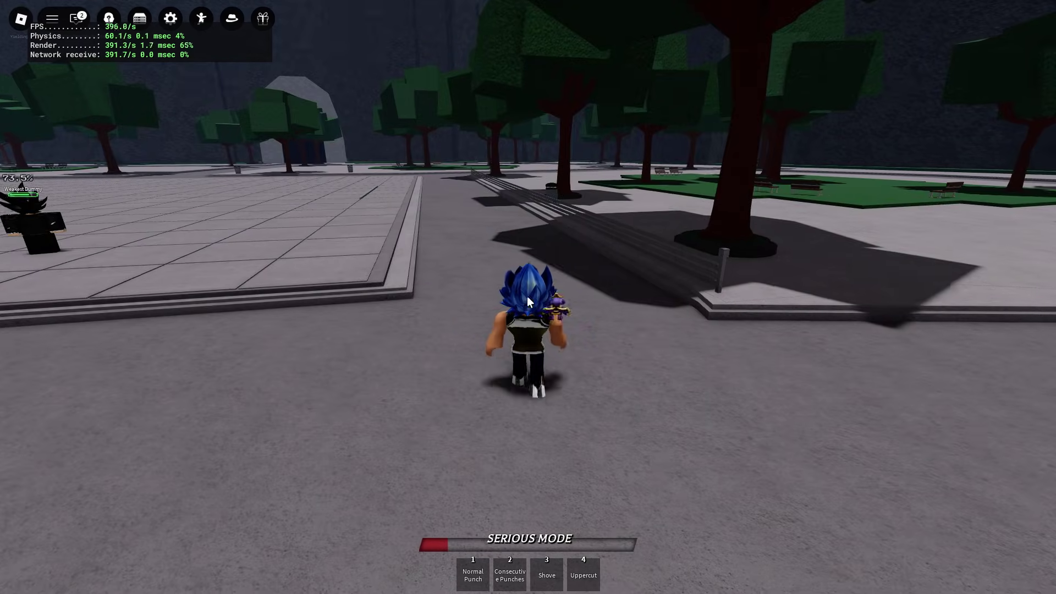
key(shift)
key(shift)
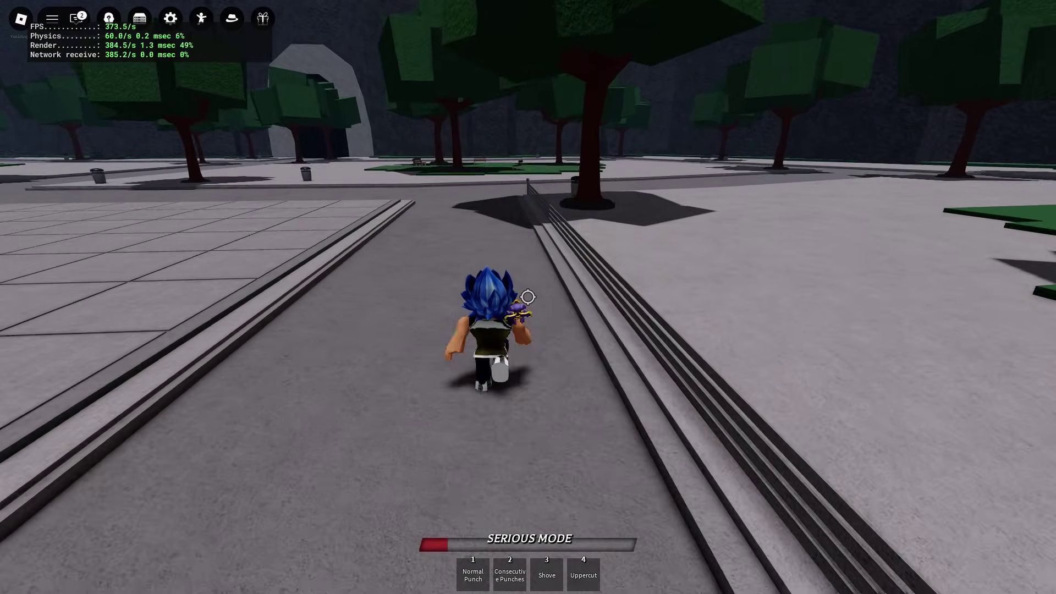
key(shift)
key(shift)
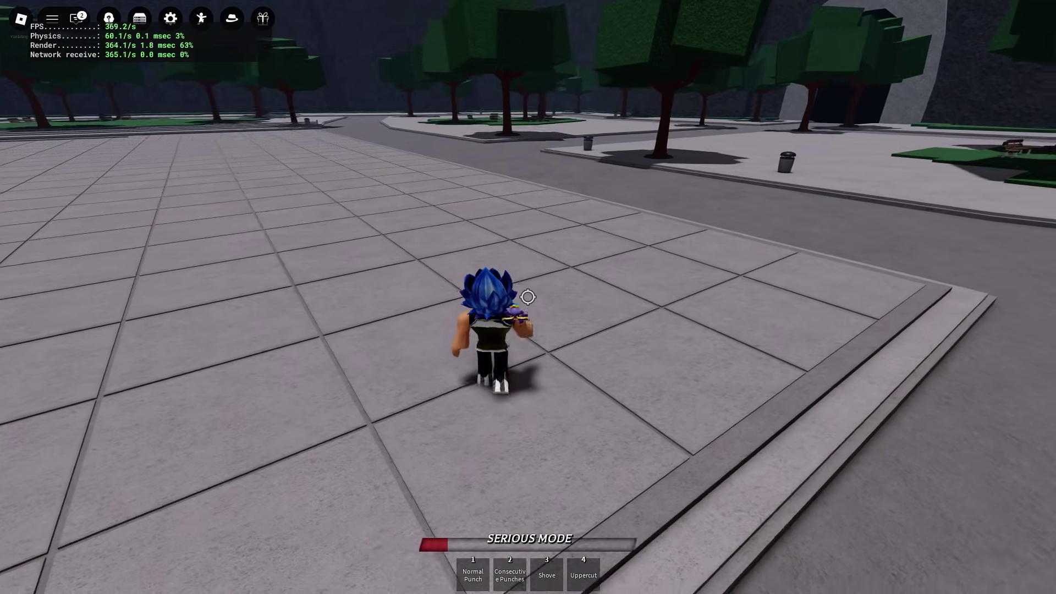
key(shift)
key(s)
key(w)
key(space)
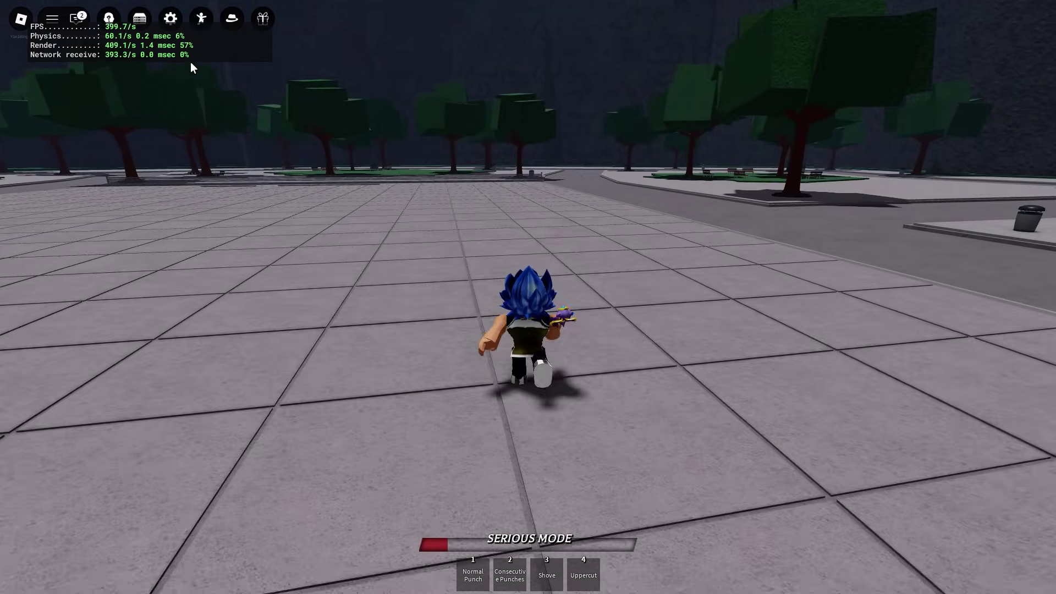
right_click(411, 133)
key(shift)
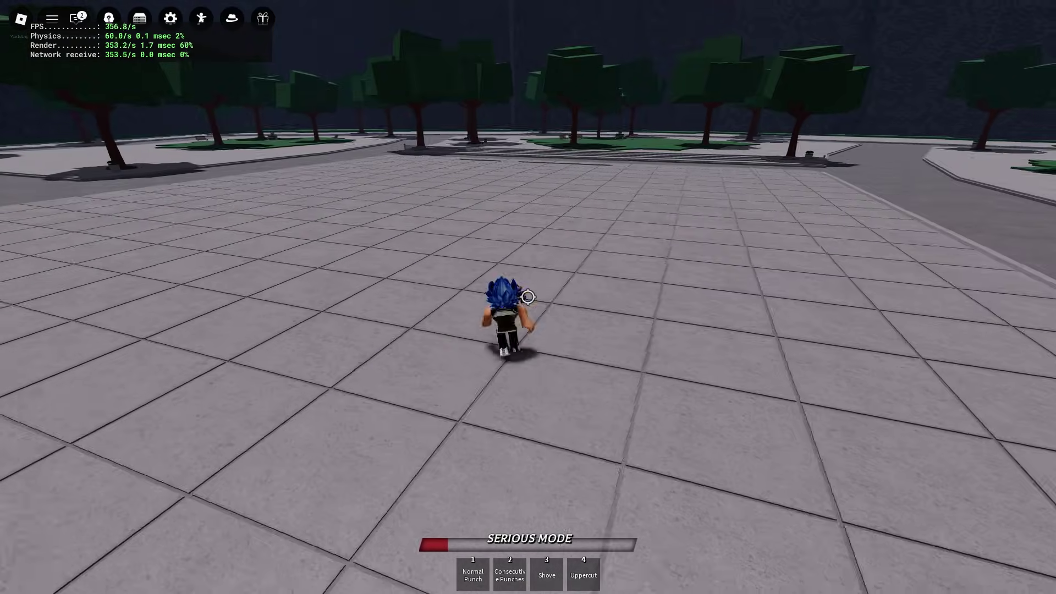
key(q)
key(shift)
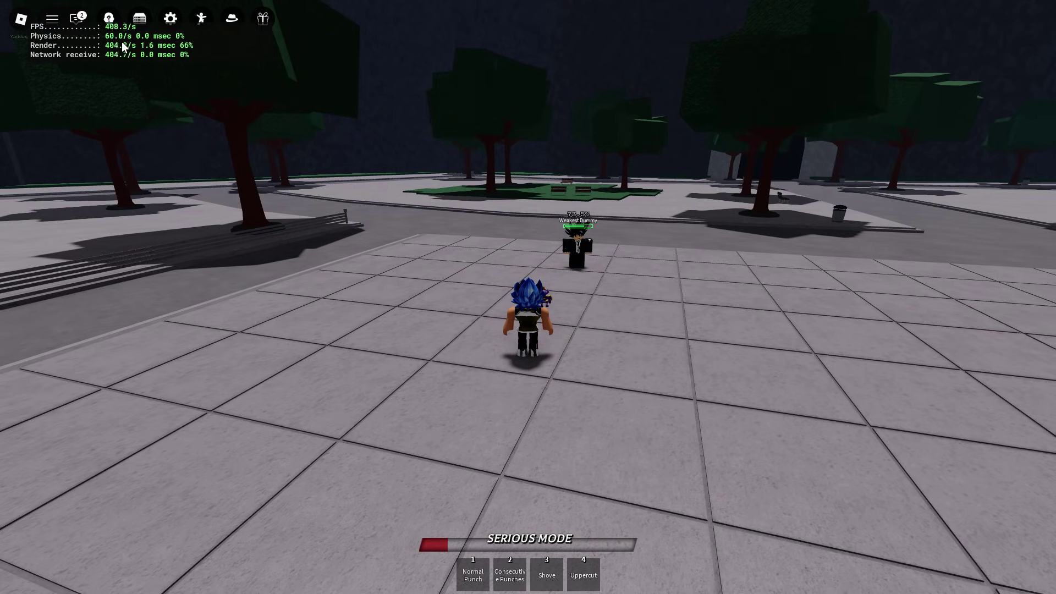
key(d)
key(s)
key(d)
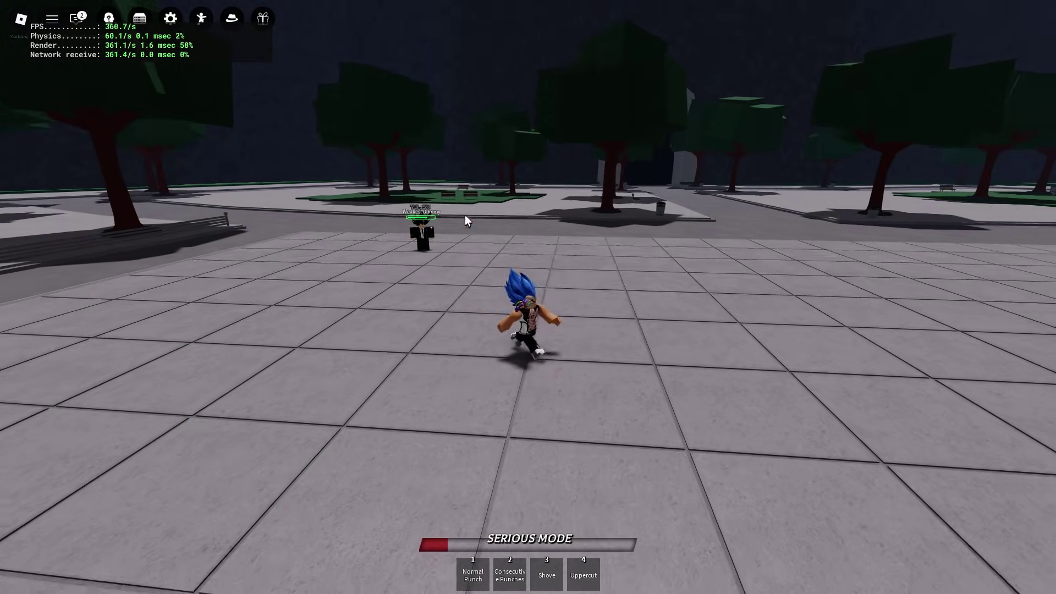
key(w)
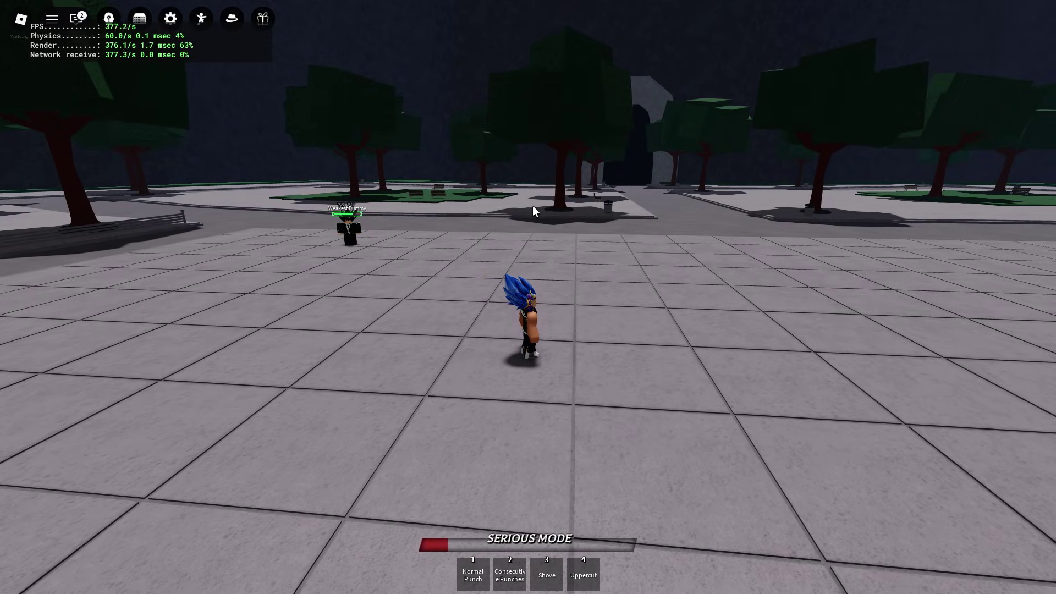
key(shift)
key(w)
key(shift)
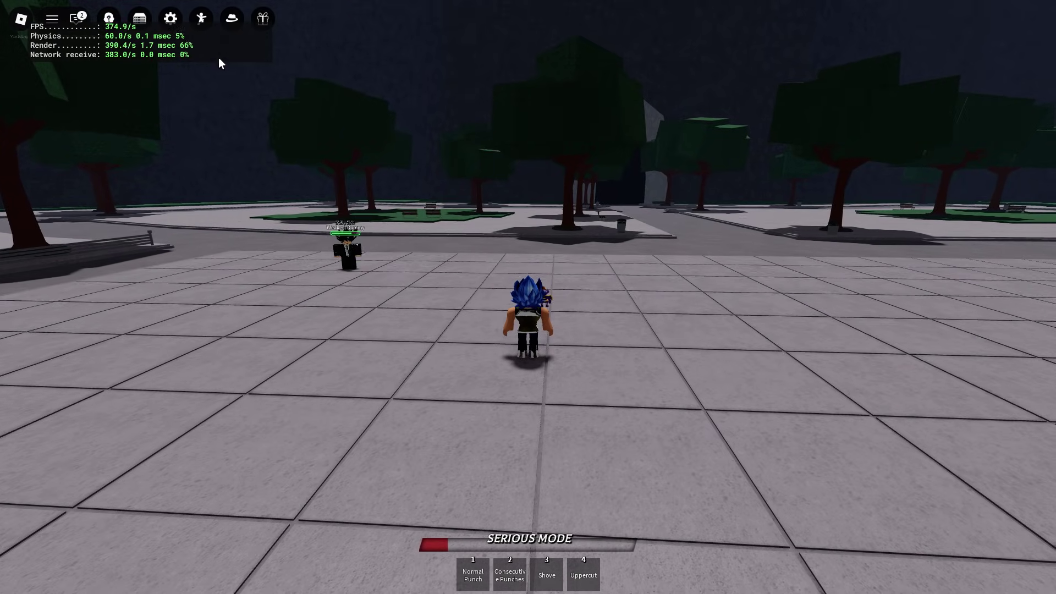
Leave the game for the desktop, launch Froststrap and open its settings.
key(super+d)
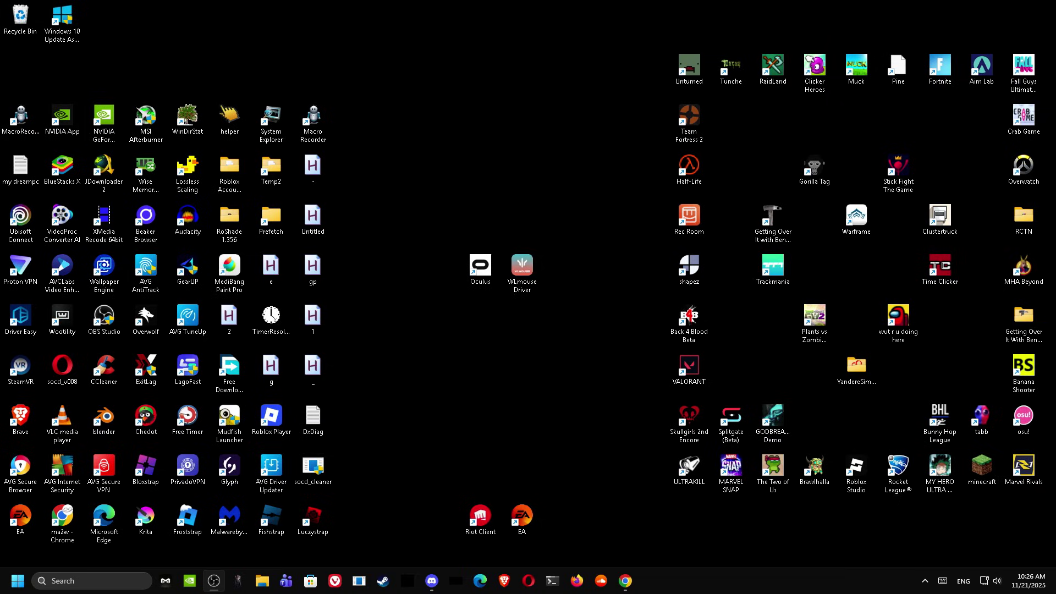
double_click(194, 515)
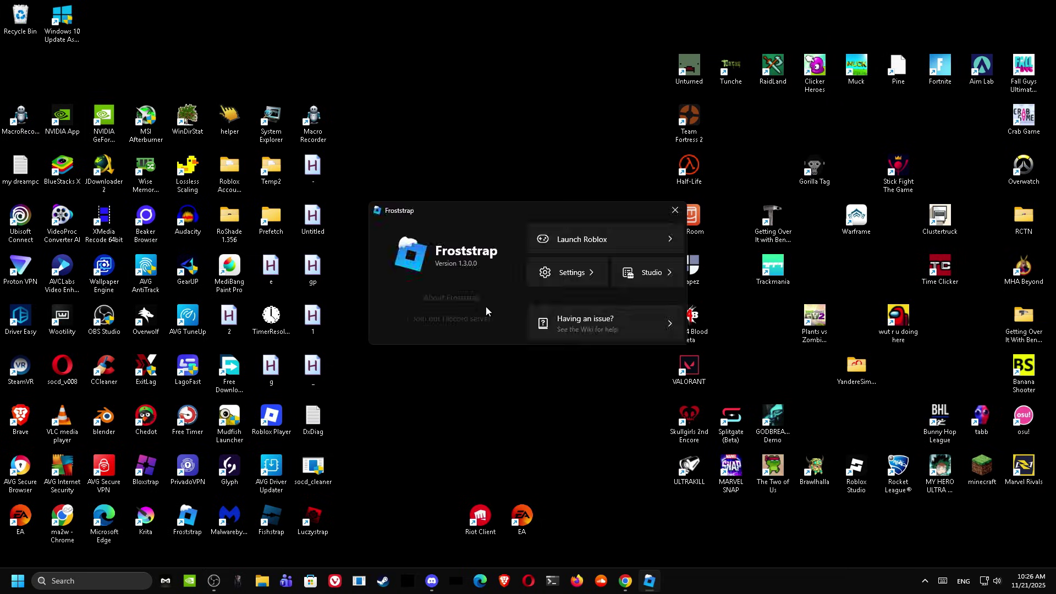
click(559, 274)
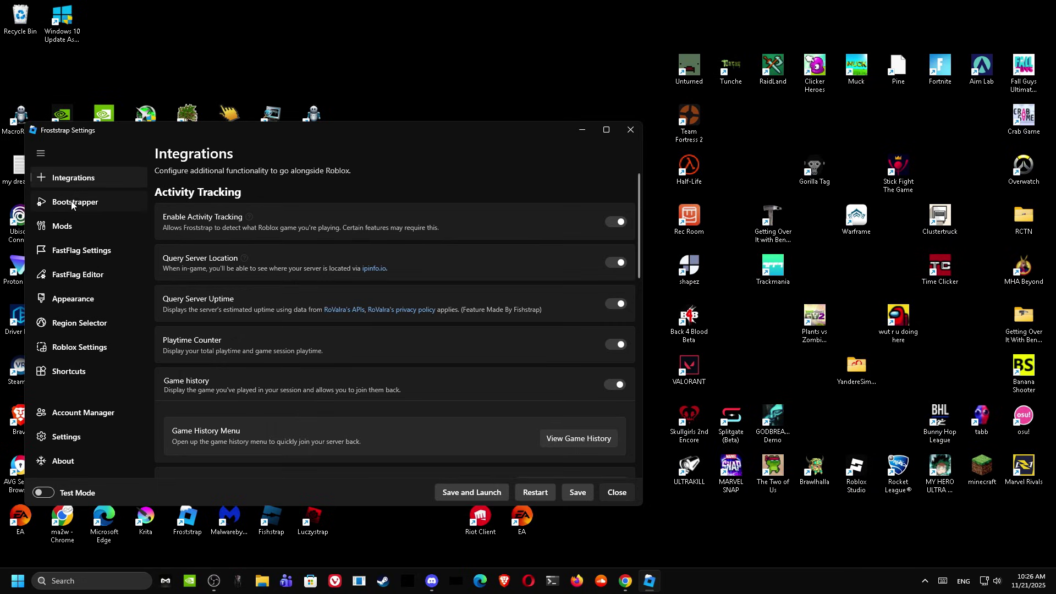
Review the Integrations options, including the expanded Disable Roblox Features group.
scroll(427, 293, down, 5)
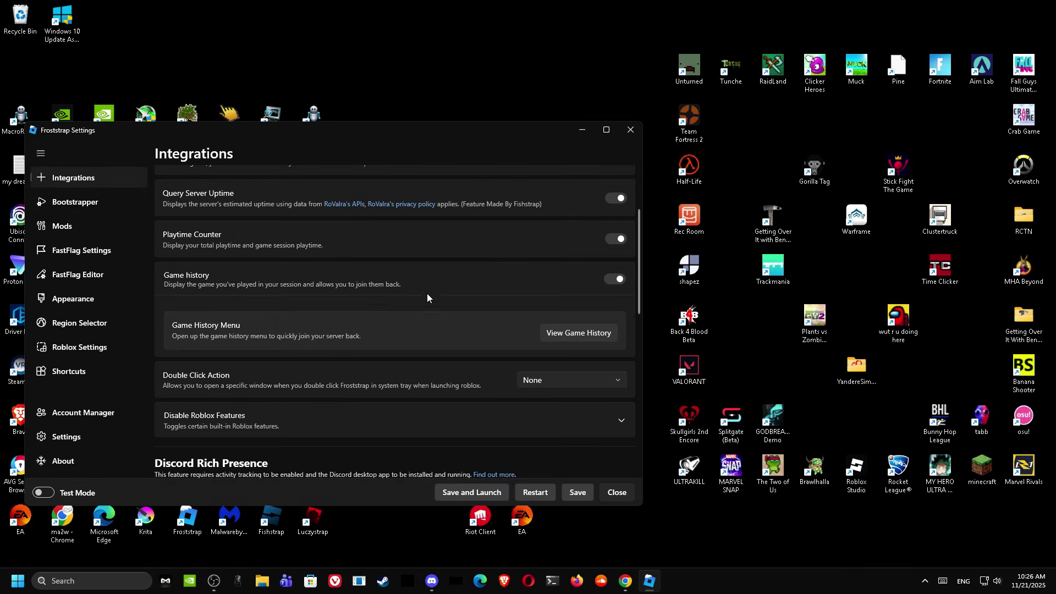
scroll(456, 328, down, 1)
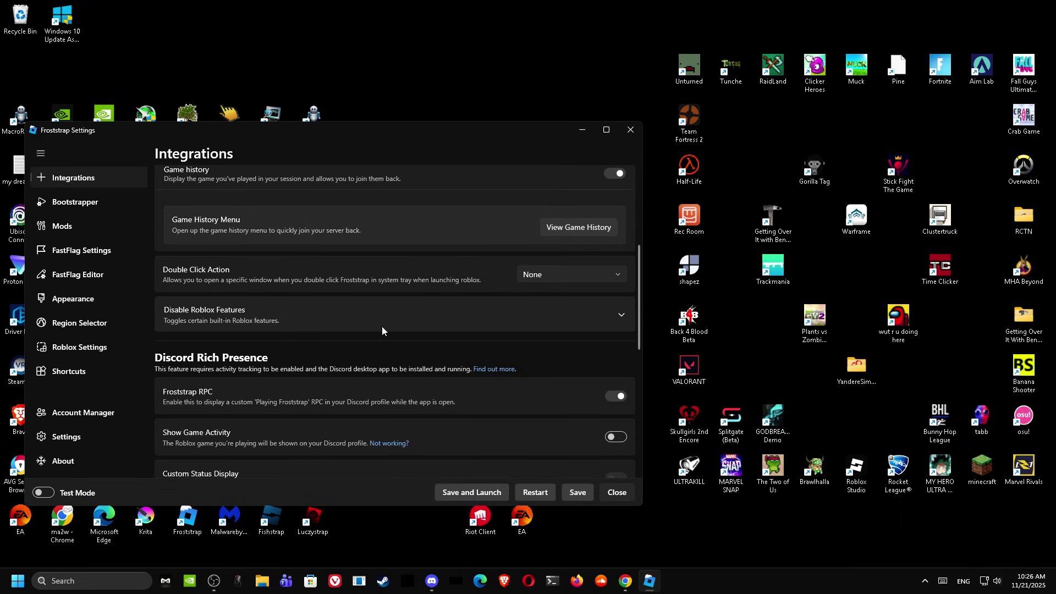
click(251, 315)
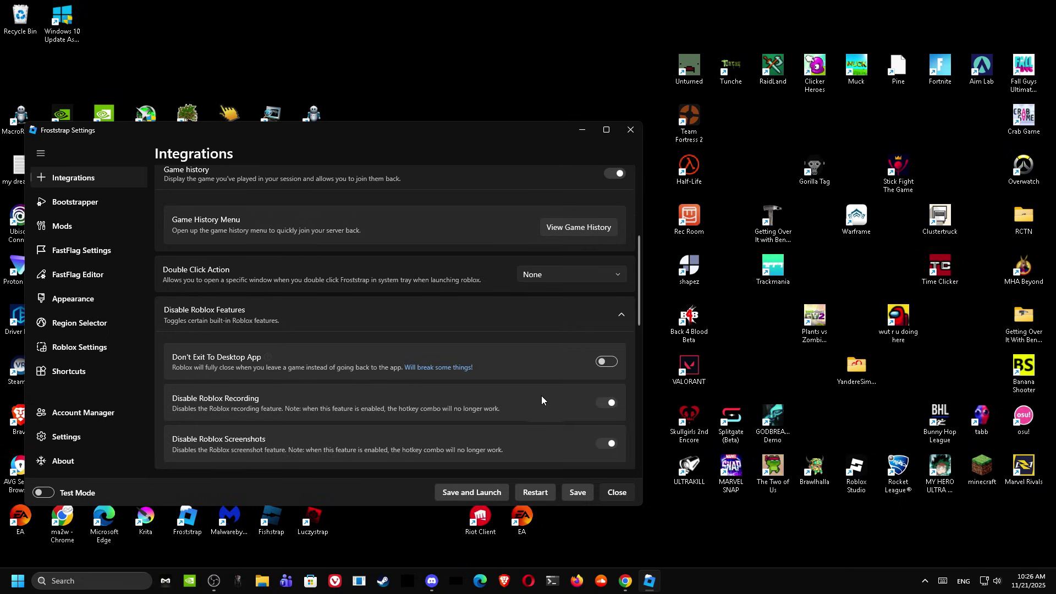
scroll(517, 410, down, 1)
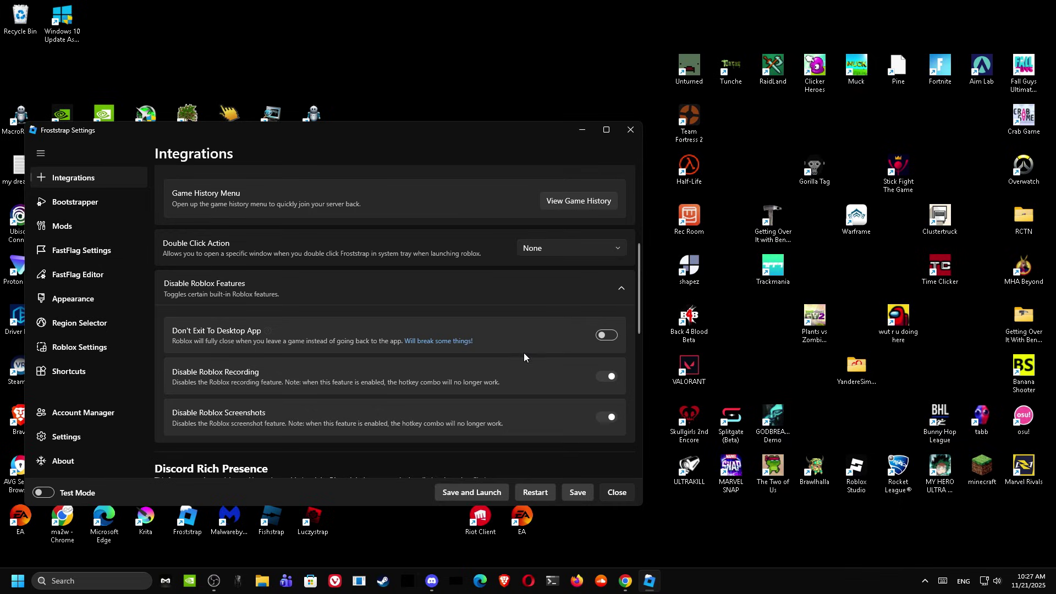
scroll(528, 385, up, 9)
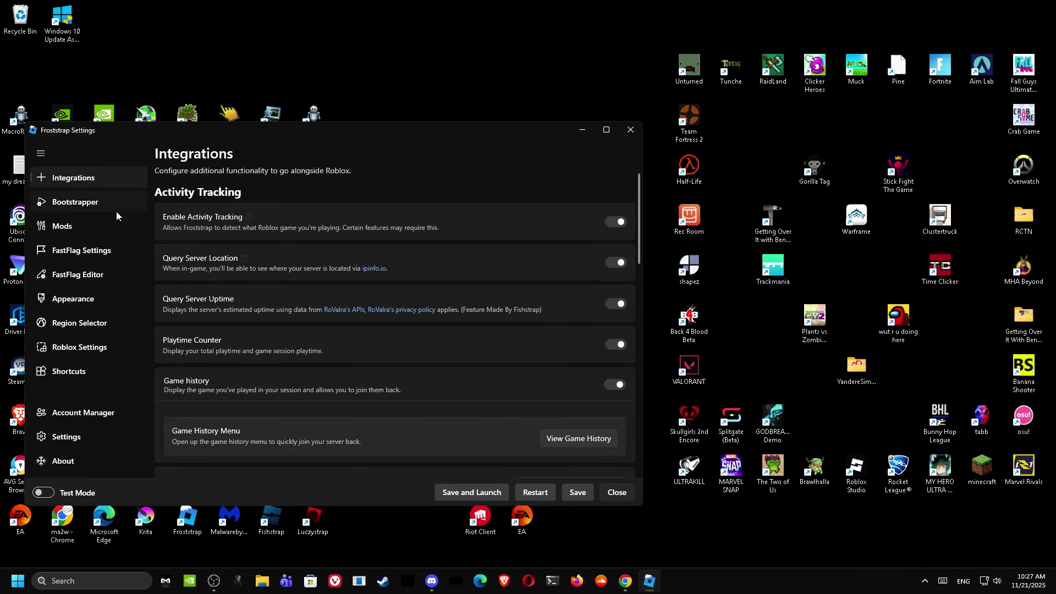
Examine the Bootstrapper options, including the Roblox Process Priority choices and the Froststrap Cleaner settings.
click(117, 209)
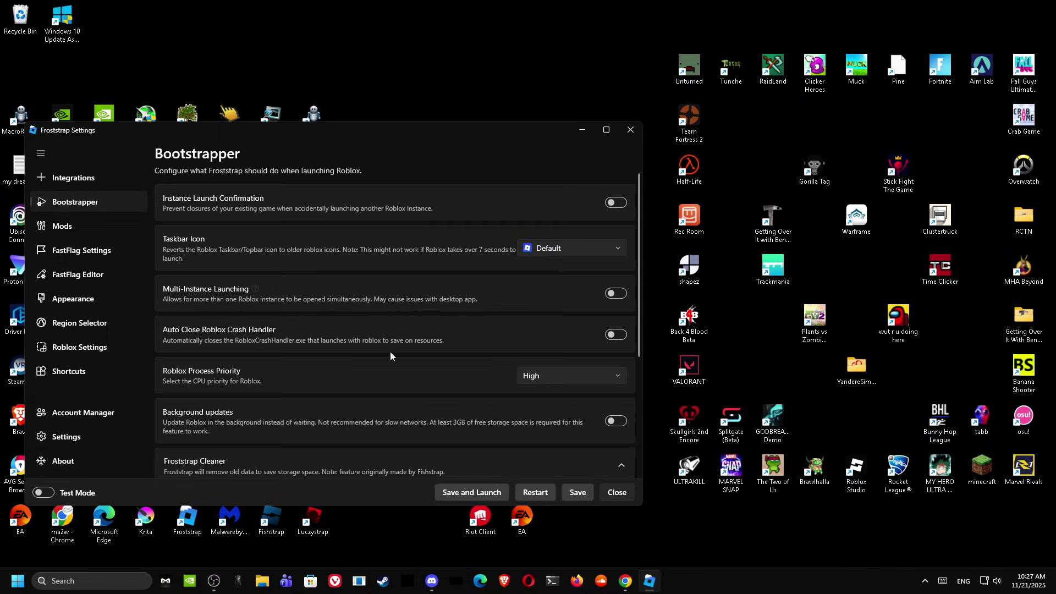
click(564, 377)
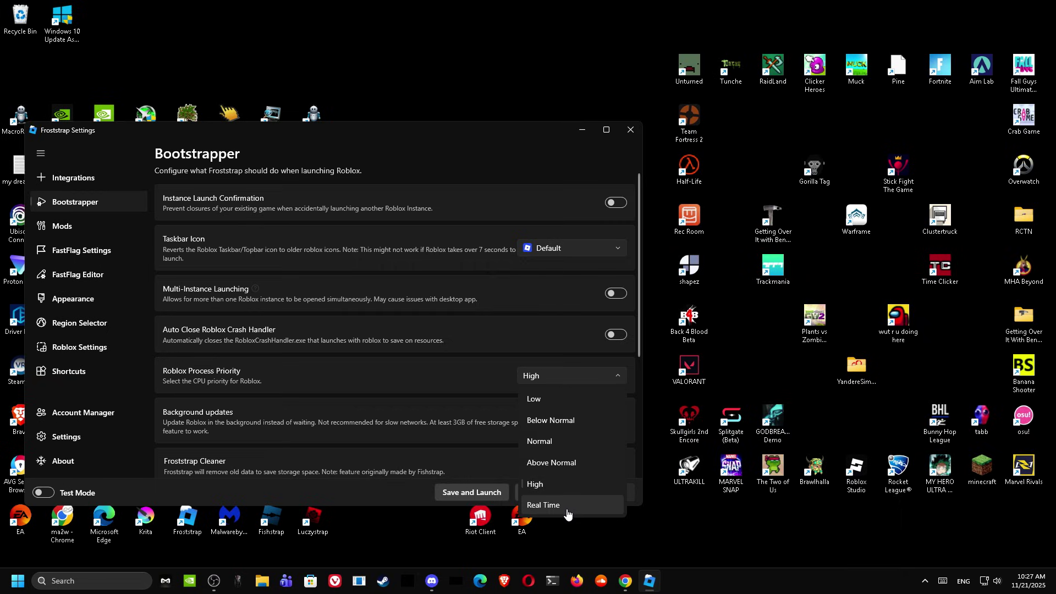
click(418, 405)
click(567, 374)
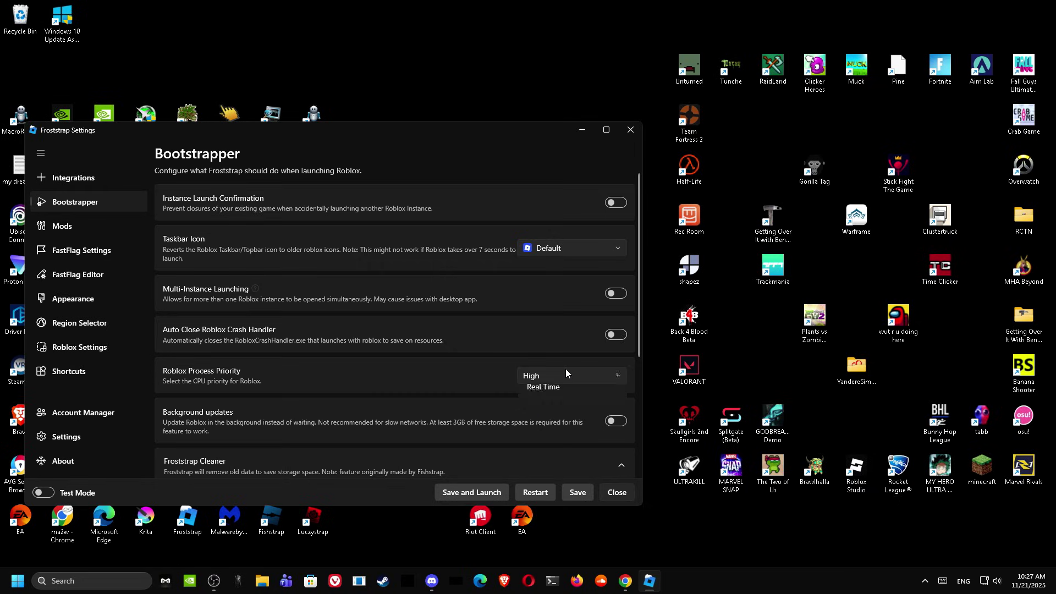
click(420, 396)
scroll(498, 405, down, 4)
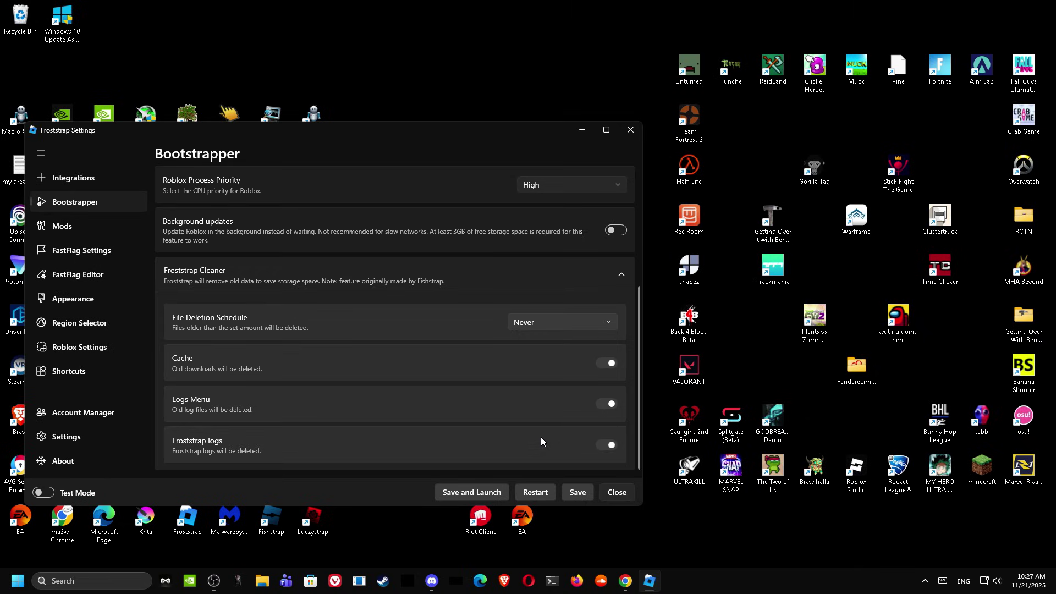
scroll(542, 436, up, 4)
scroll(544, 429, up, 1)
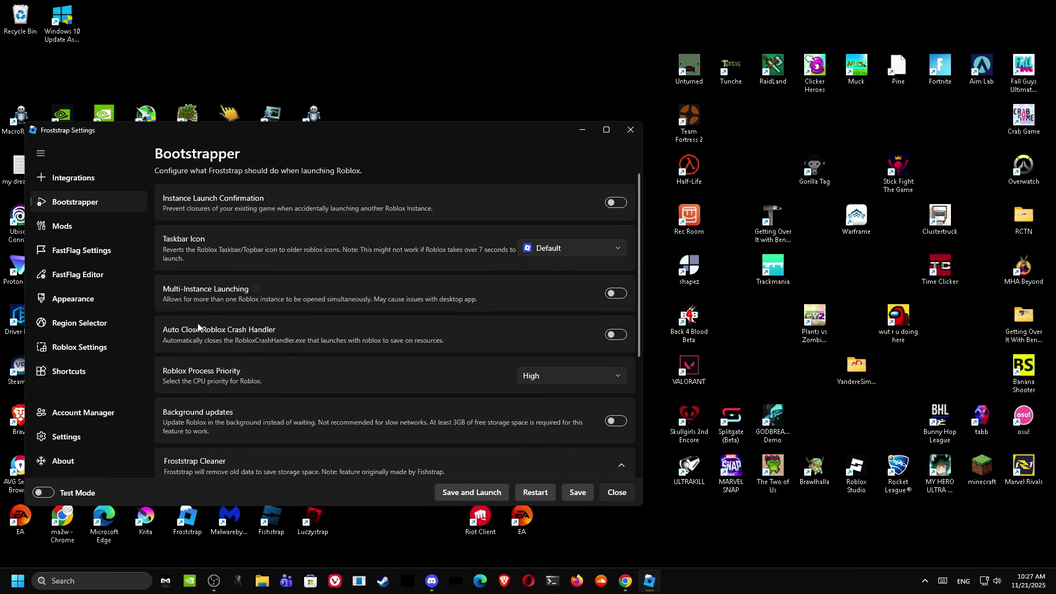
Set the Anti-aliasing quality (MSAA) preset to 2x in the FastFlag settings.
click(106, 231)
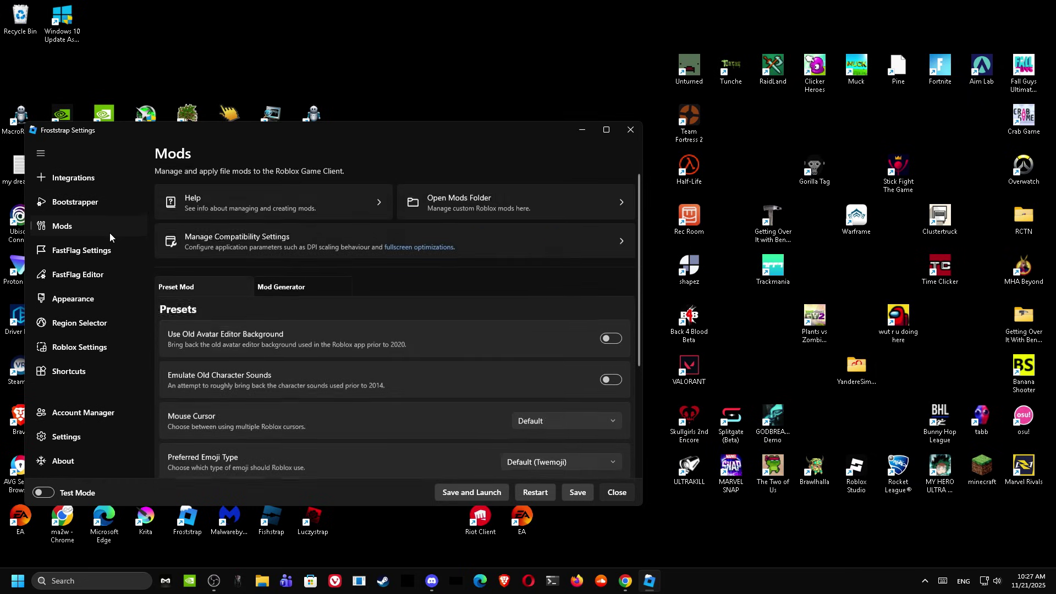
click(110, 252)
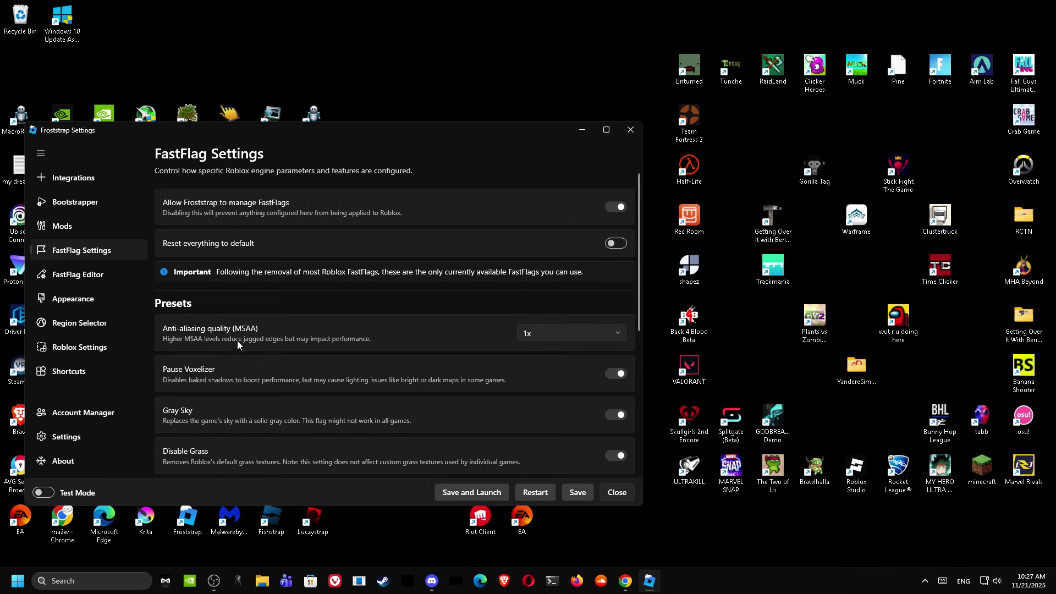
click(562, 334)
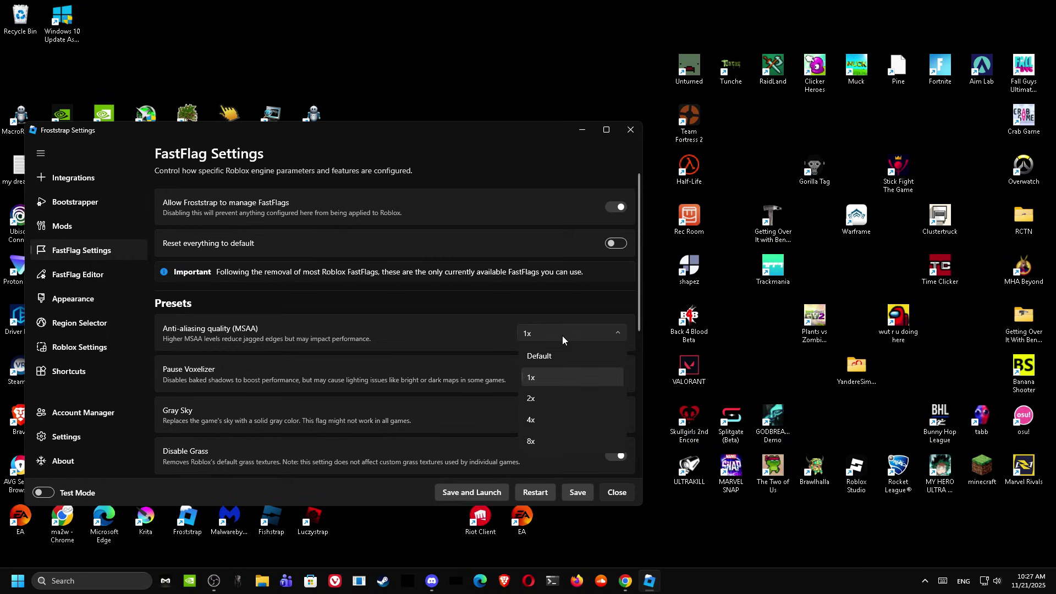
click(555, 378)
scroll(240, 359, down, 1)
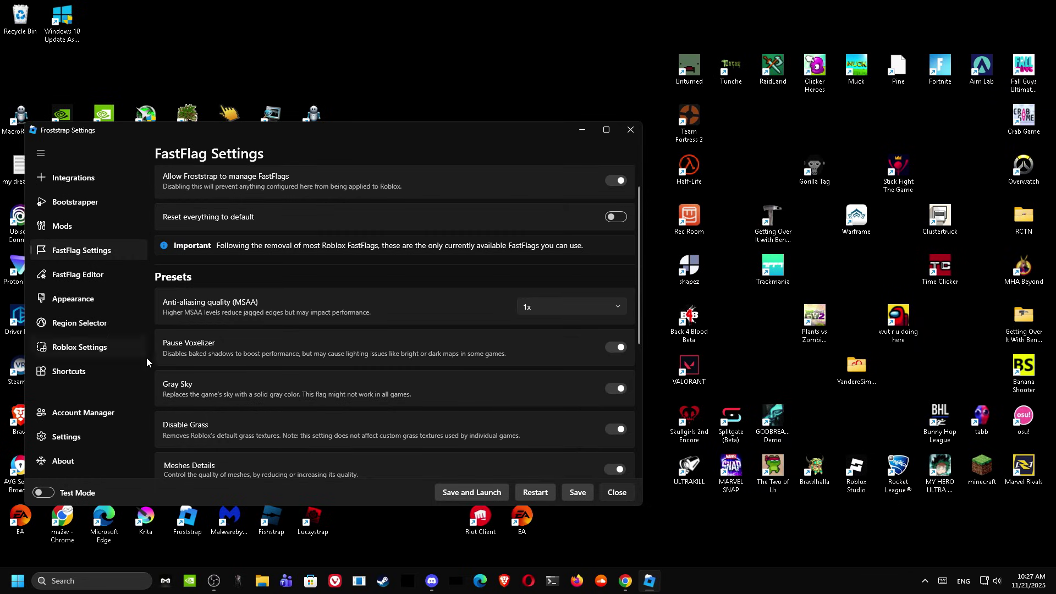
scroll(534, 364, down, 4)
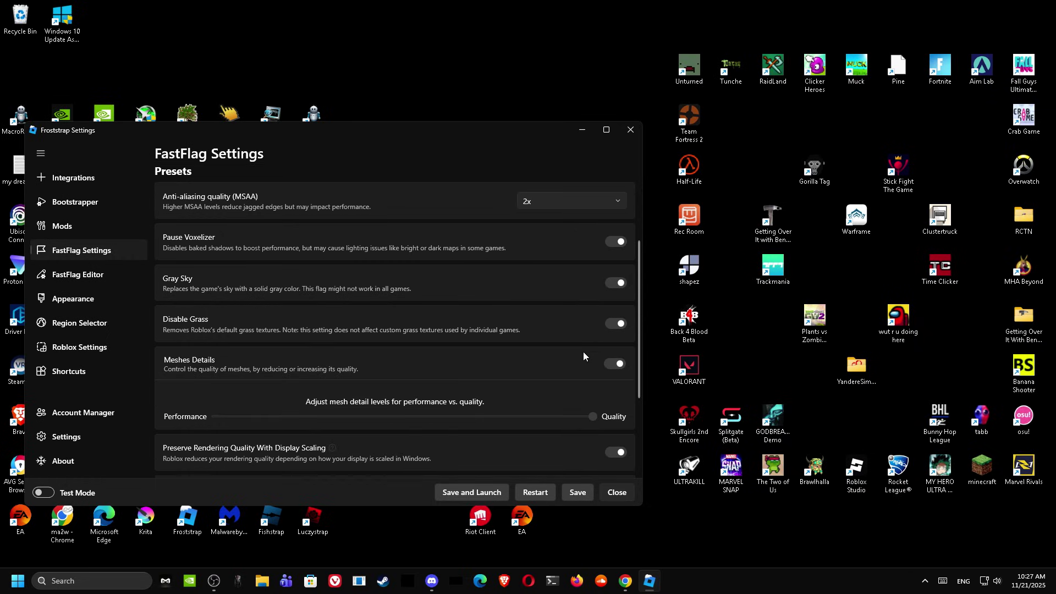
Set the Meshes Details level to the Quality end of its range.
mouse_move(593, 420)
mouse_down()
mouse_move(24, 374)
mouse_move(307, 412)
mouse_move(592, 416)
mouse_up()
scroll(554, 445, down, 3)
scroll(516, 363, down, 3)
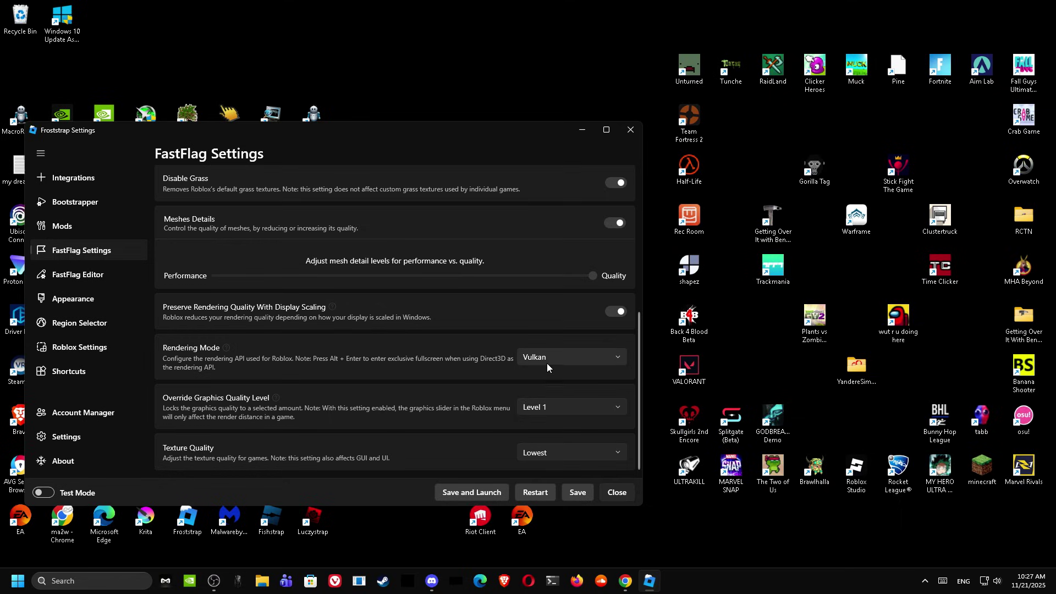
Examine the Rendering Mode choices Automatic, Direct3D 11, Vulkan and OpenGL, leaving Vulkan selected.
click(577, 354)
click(582, 357)
click(589, 359)
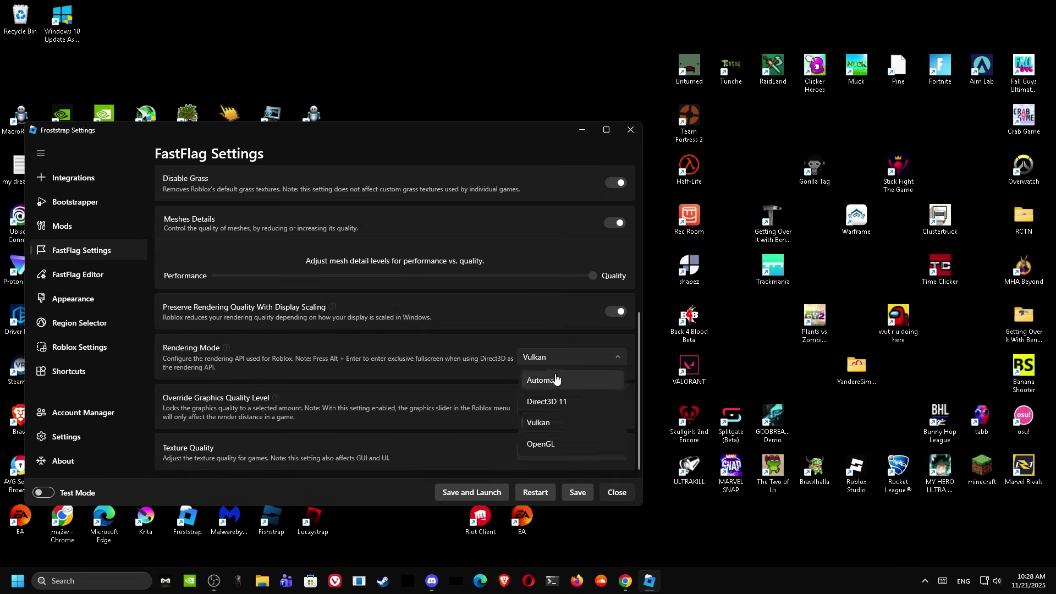
click(471, 386)
click(583, 357)
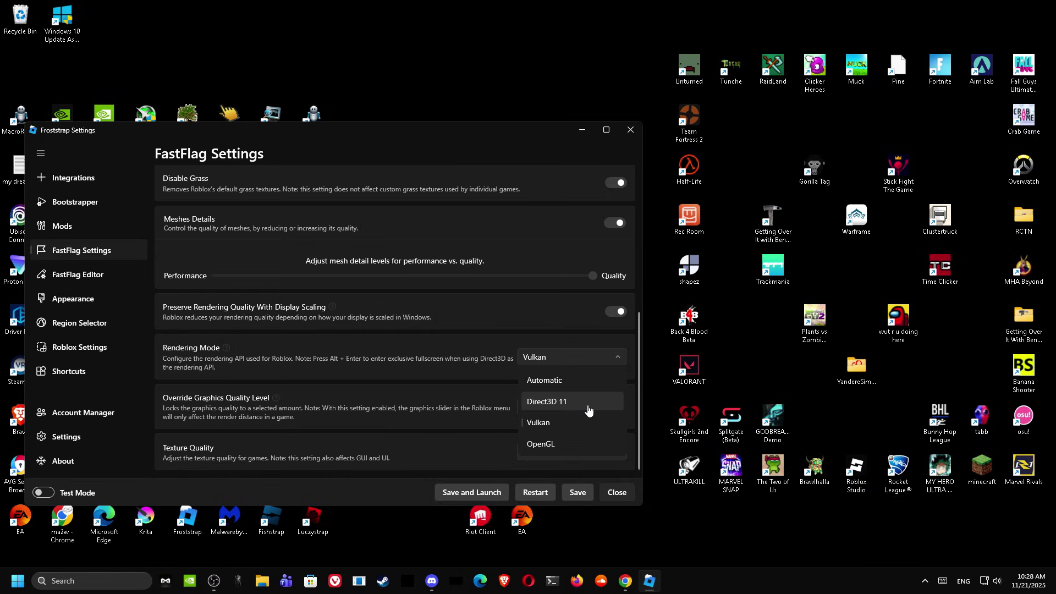
click(438, 395)
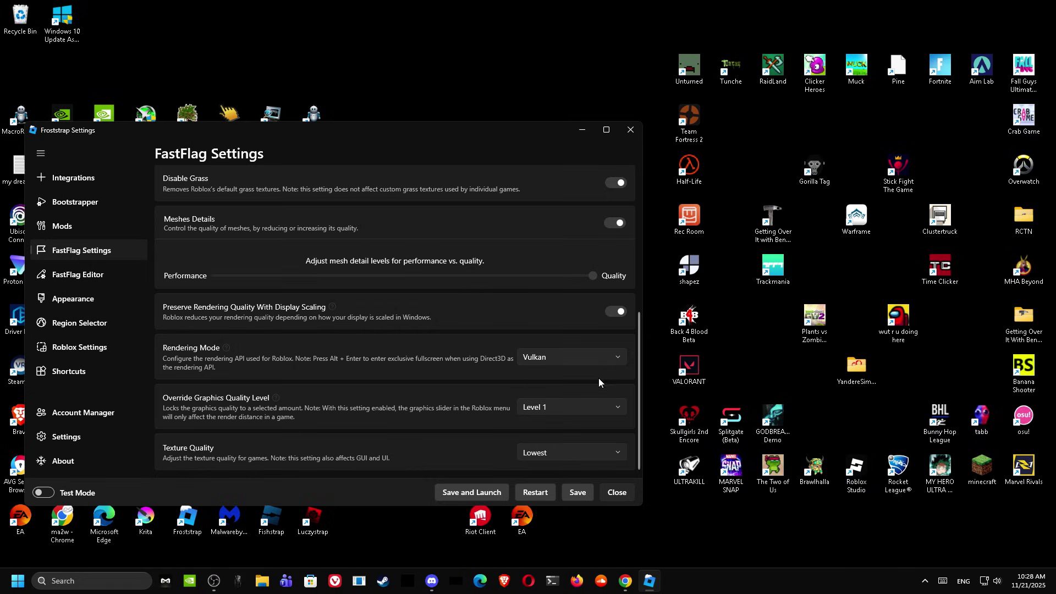
click(573, 361)
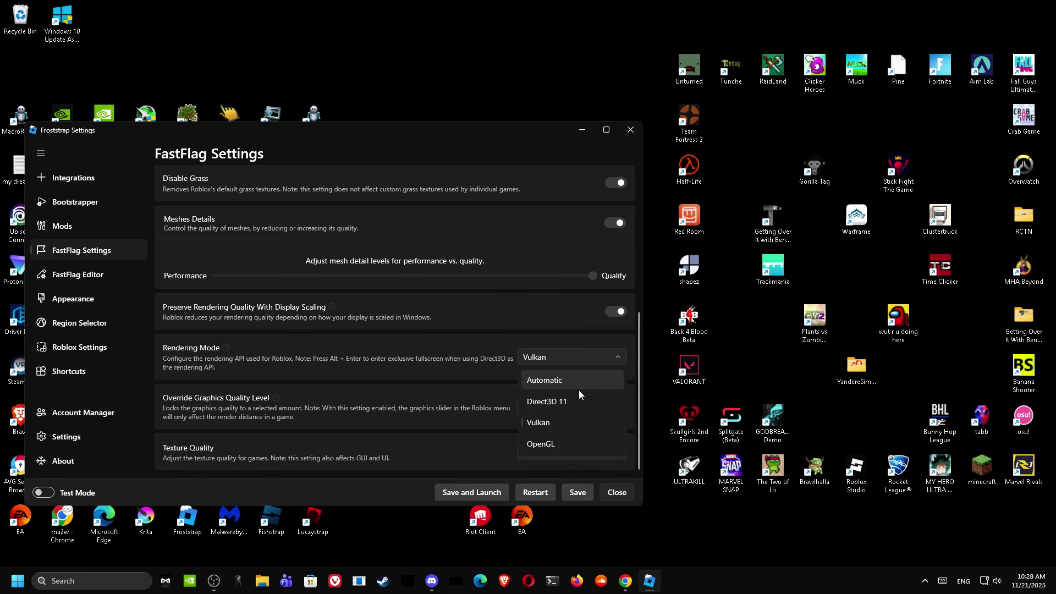
click(473, 353)
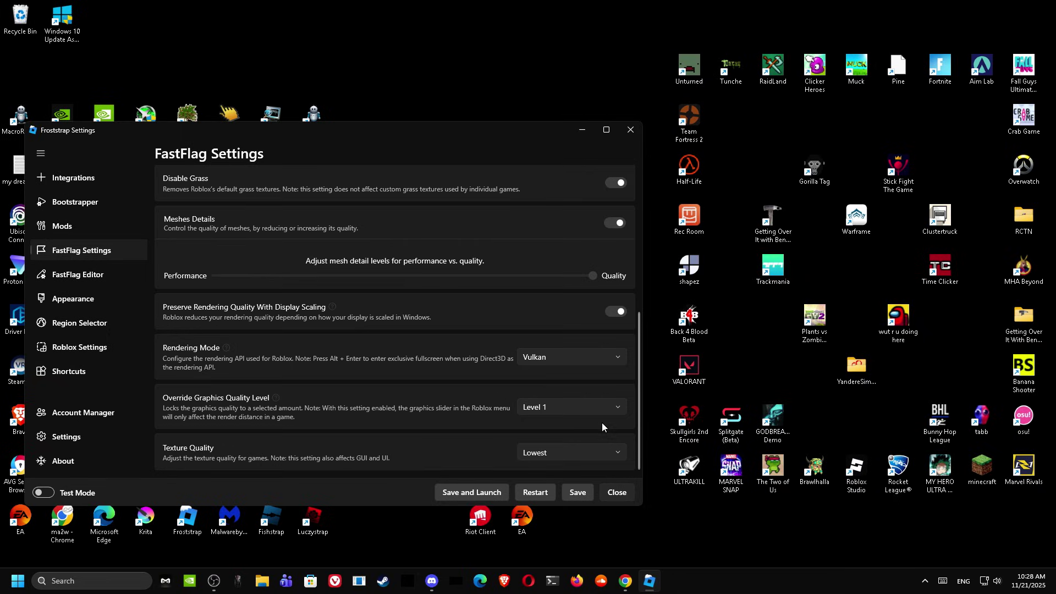
click(555, 361)
click(454, 374)
click(543, 360)
click(449, 379)
Check the available levels for Override Graphics Quality Level, keeping Level 1 selected.
click(567, 414)
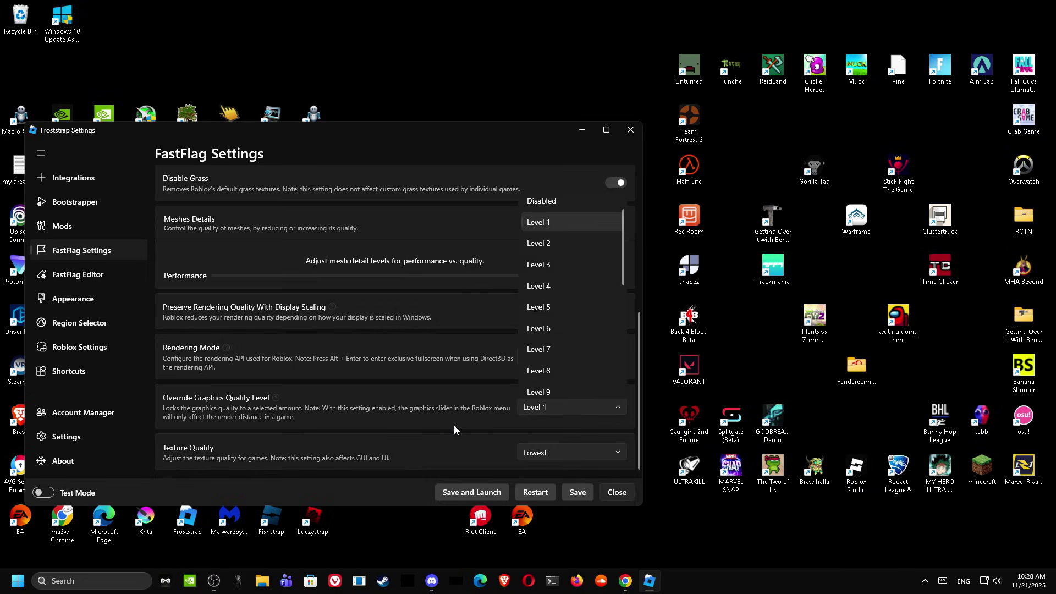
click(571, 238)
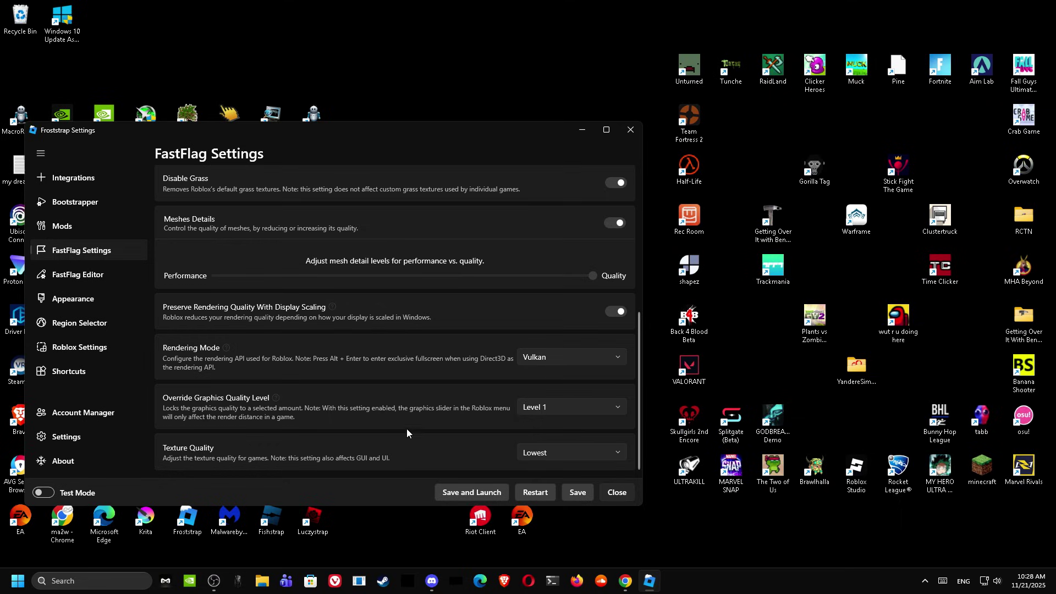
Check the available Texture Quality choices, keeping Lowest selected.
click(568, 454)
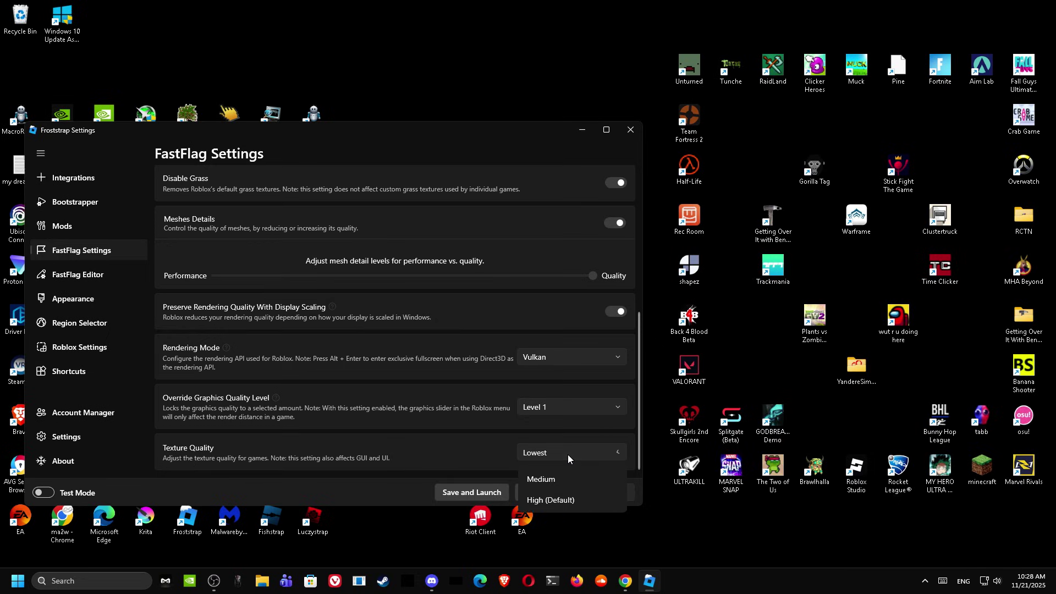
click(562, 493)
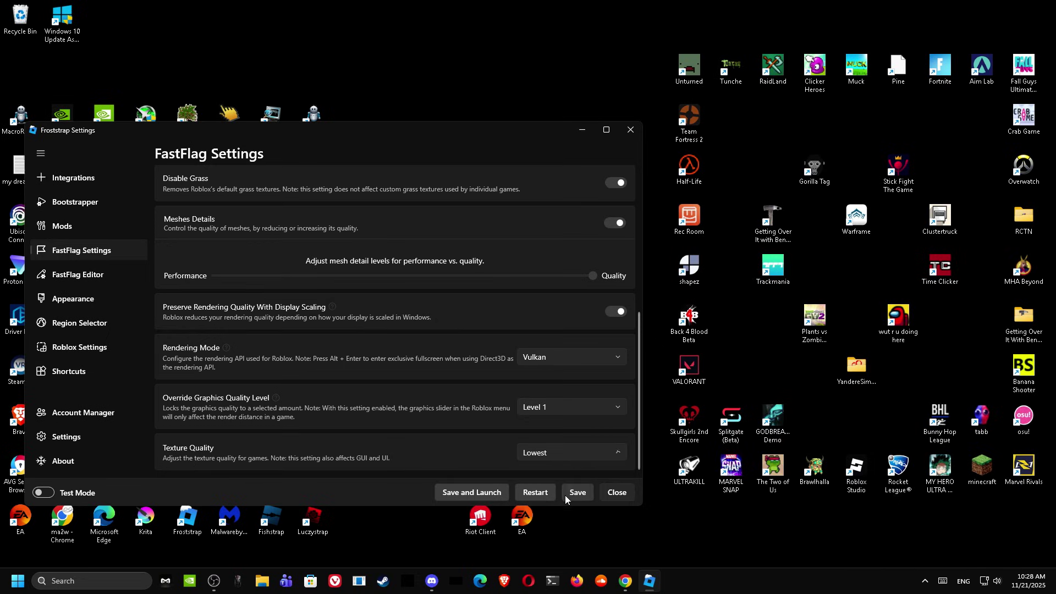
Turn off Max Quality in the graphics section of the Roblox Settings page.
click(103, 273)
click(115, 300)
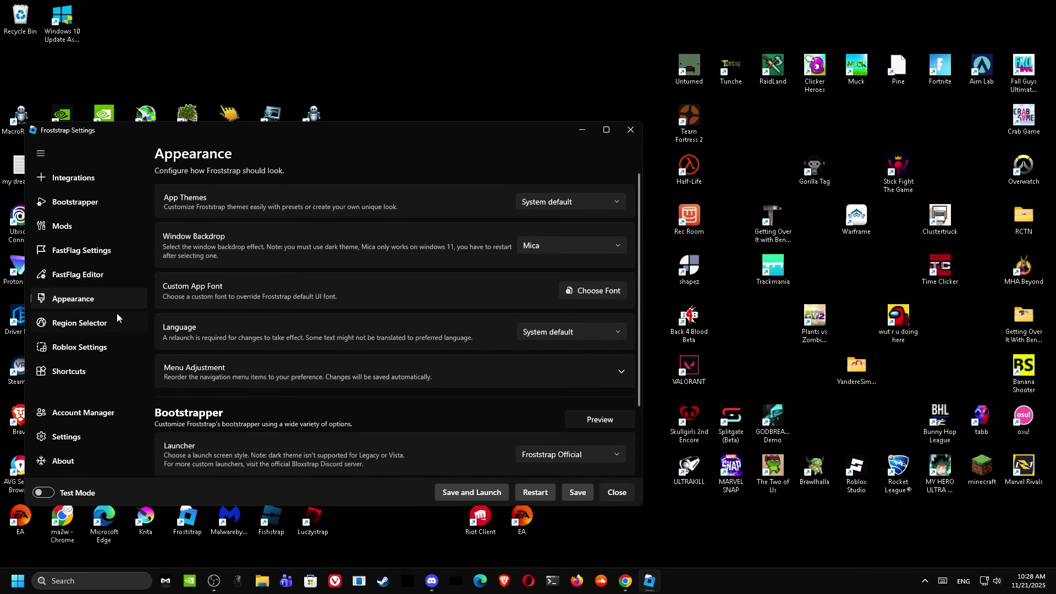
click(121, 348)
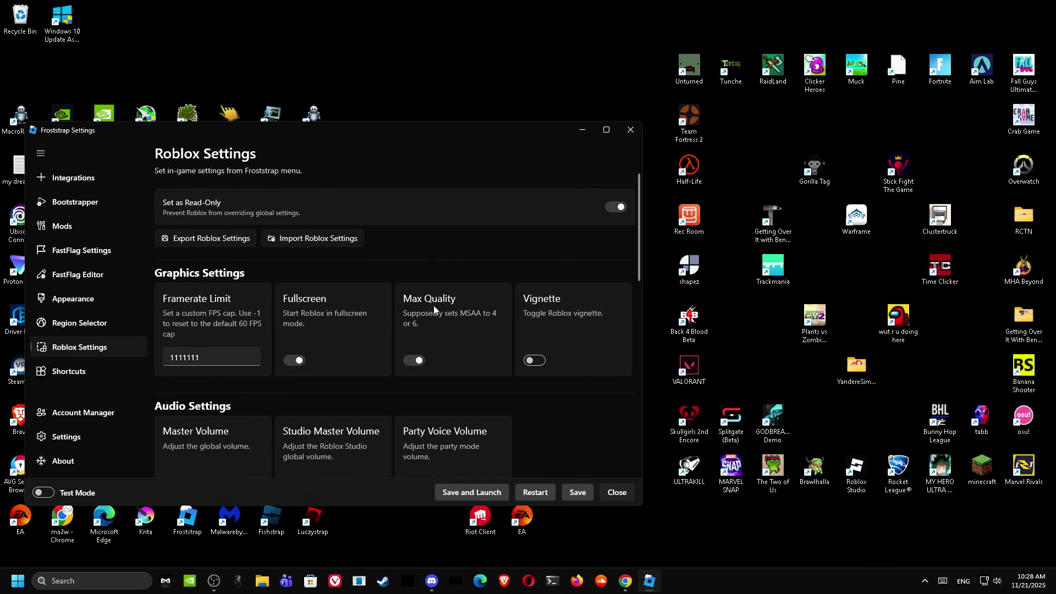
click(422, 358)
Review the Framerate Limit and Fullscreen options in the graphics settings without changing them.
drag(221, 358, 60, 300)
click(353, 263)
double_click(176, 357)
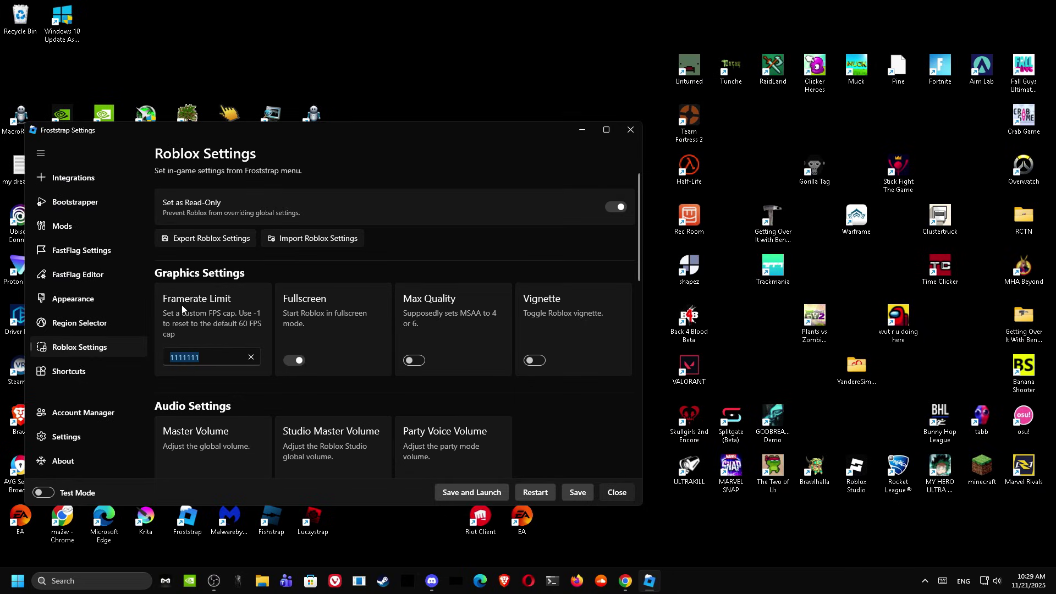
click(305, 328)
scroll(498, 222, down, 1)
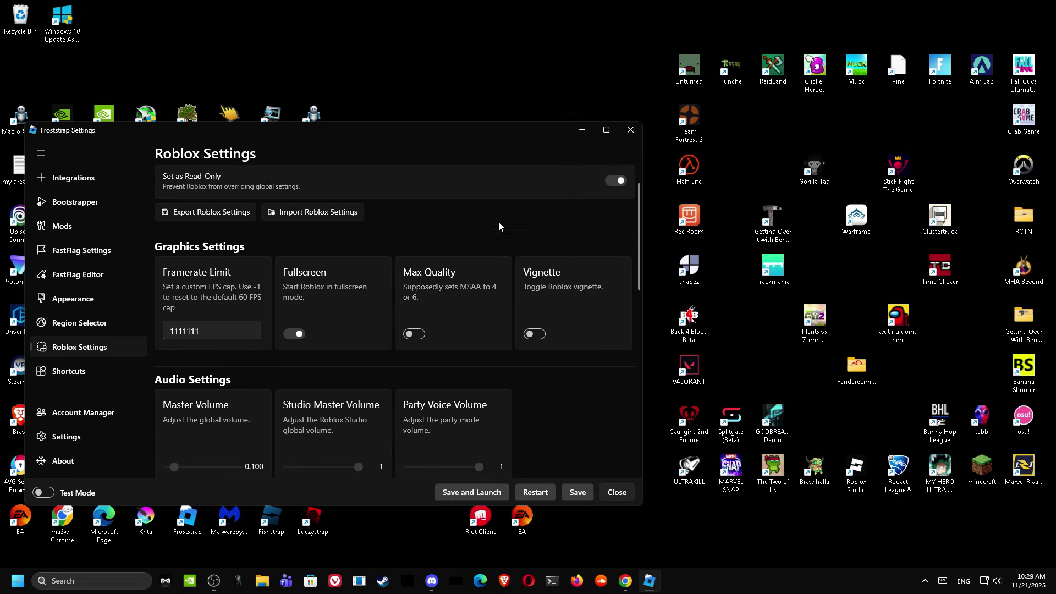
scroll(451, 306, up, 1)
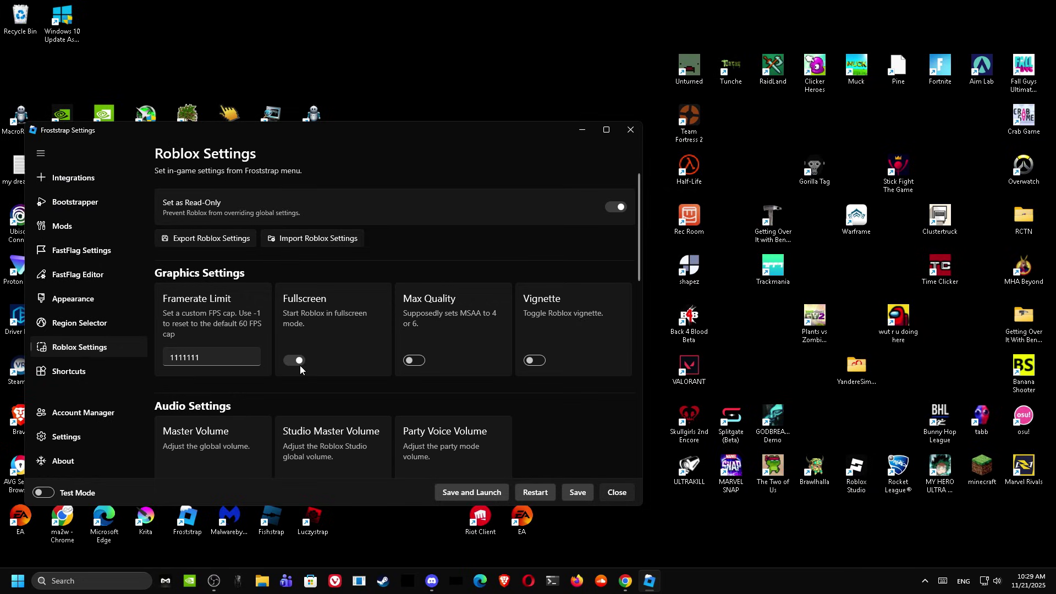
Examine the input, accessibility and miscellaneous sections of the Roblox Settings page.
scroll(499, 338, down, 5)
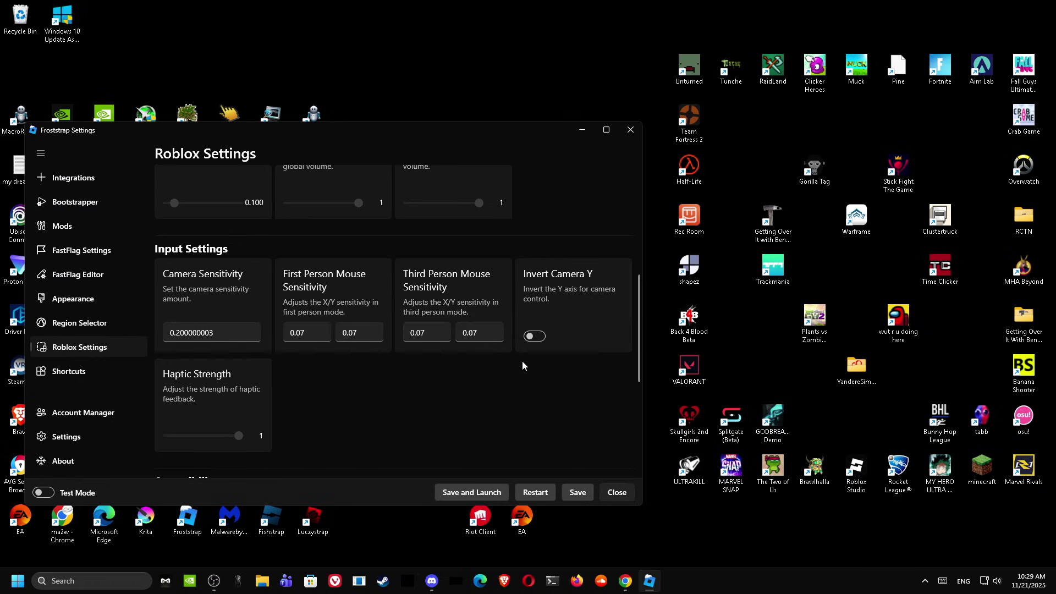
scroll(514, 365, down, 4)
scroll(509, 367, down, 1)
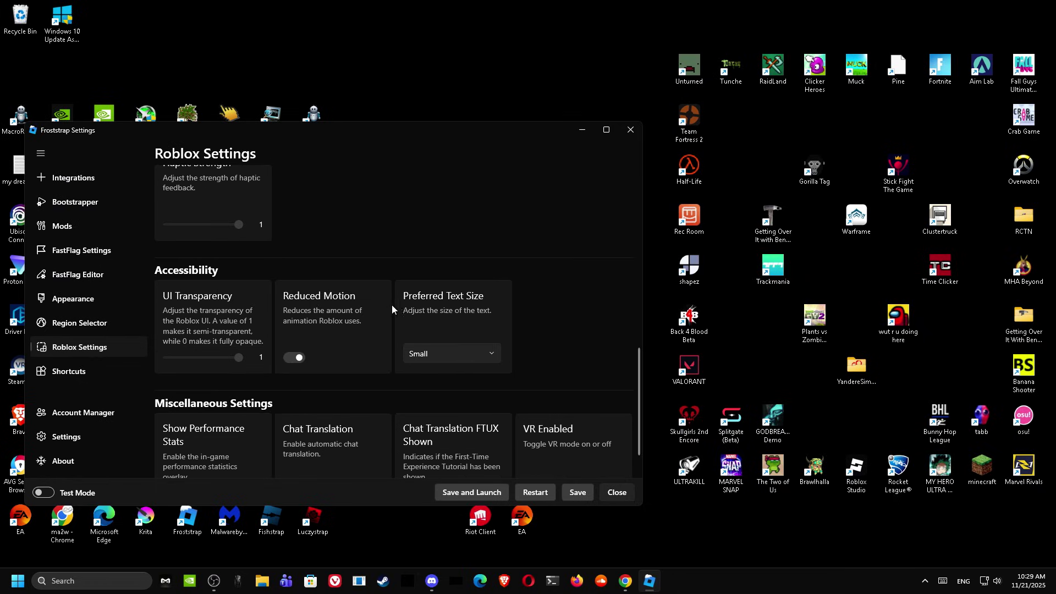
scroll(447, 358, down, 1)
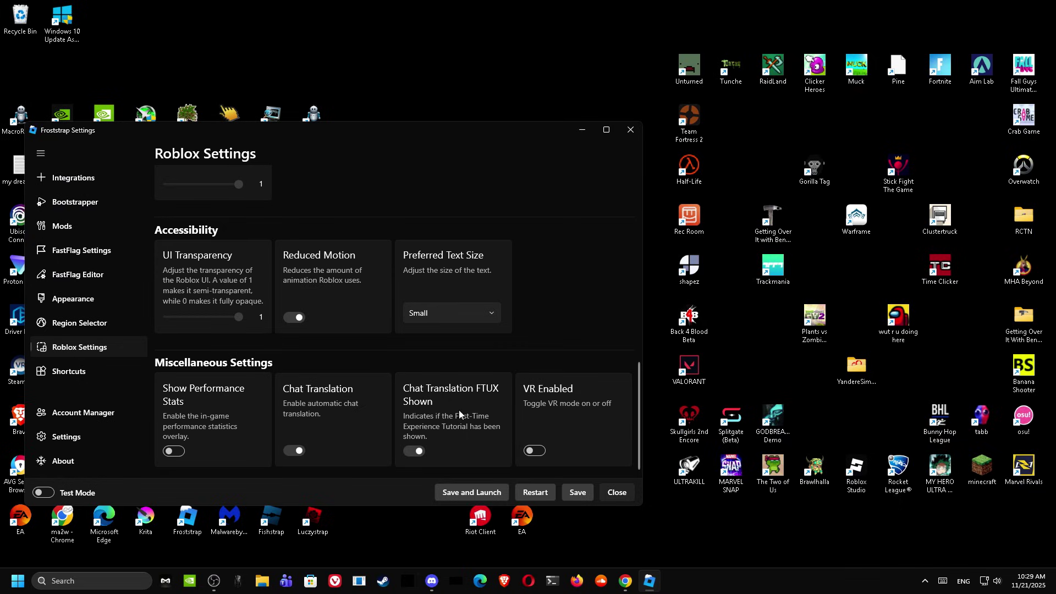
scroll(493, 411, up, 10)
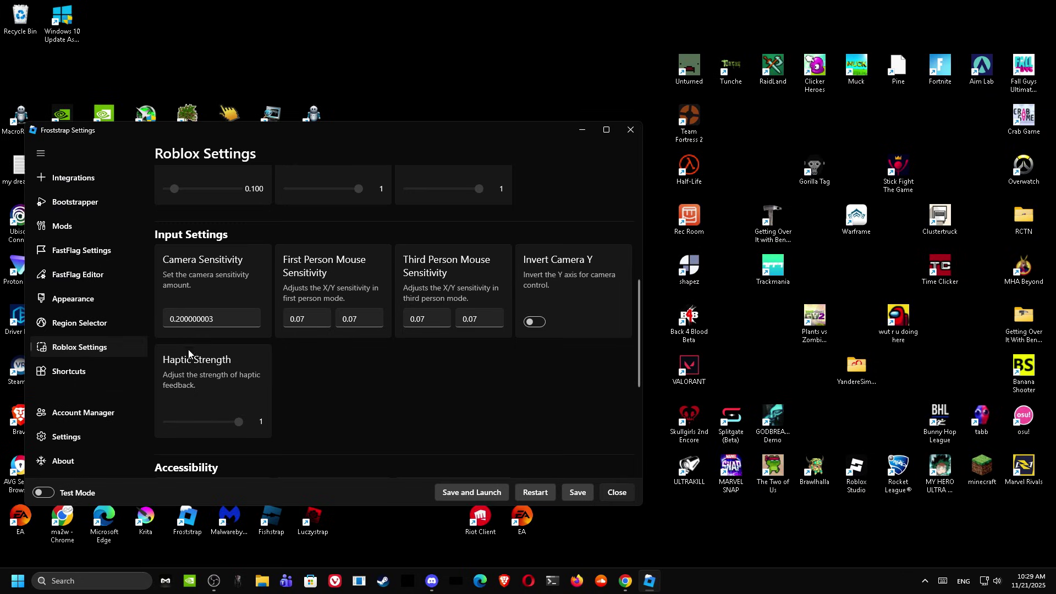
scroll(394, 325, up, 2)
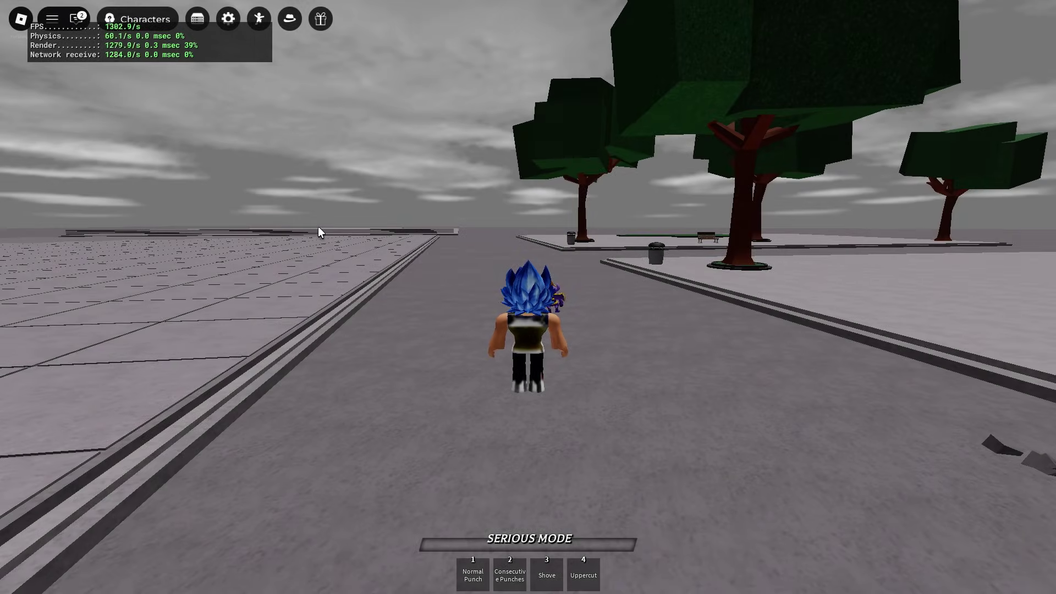
key(shift)
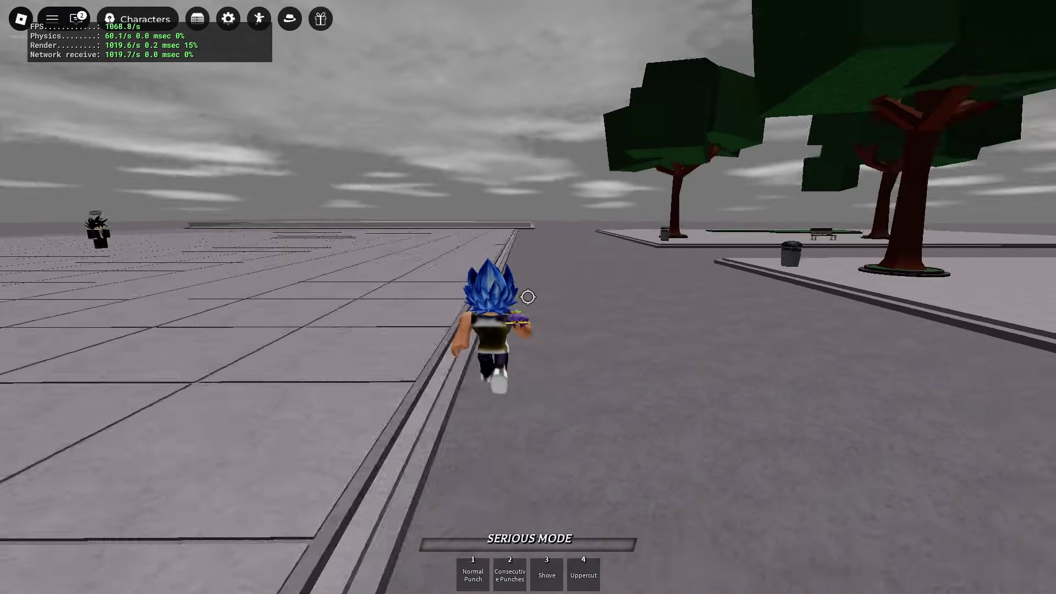
key(a)
key(q)
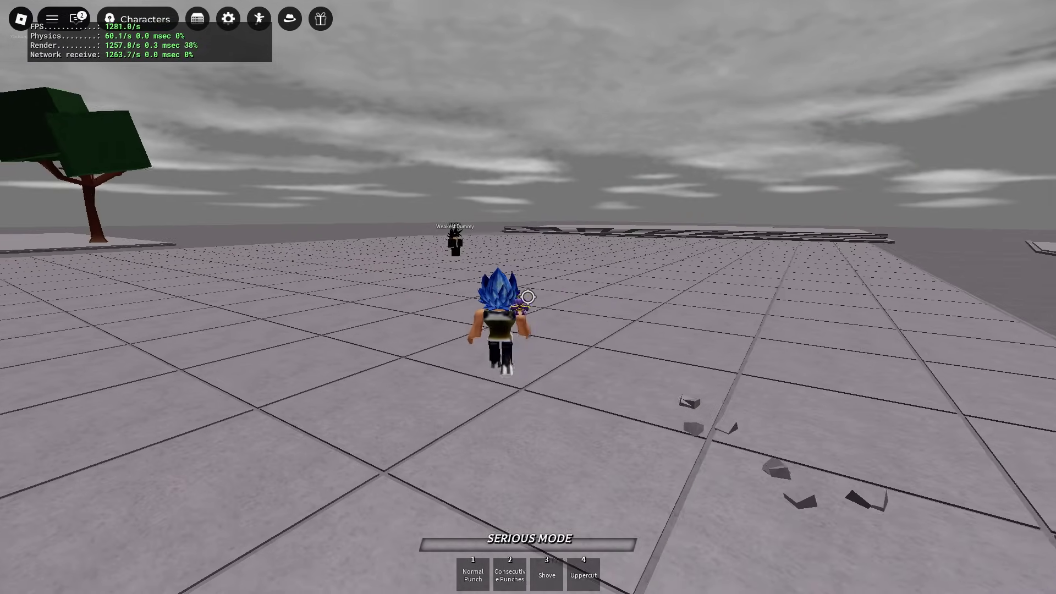
key(w)
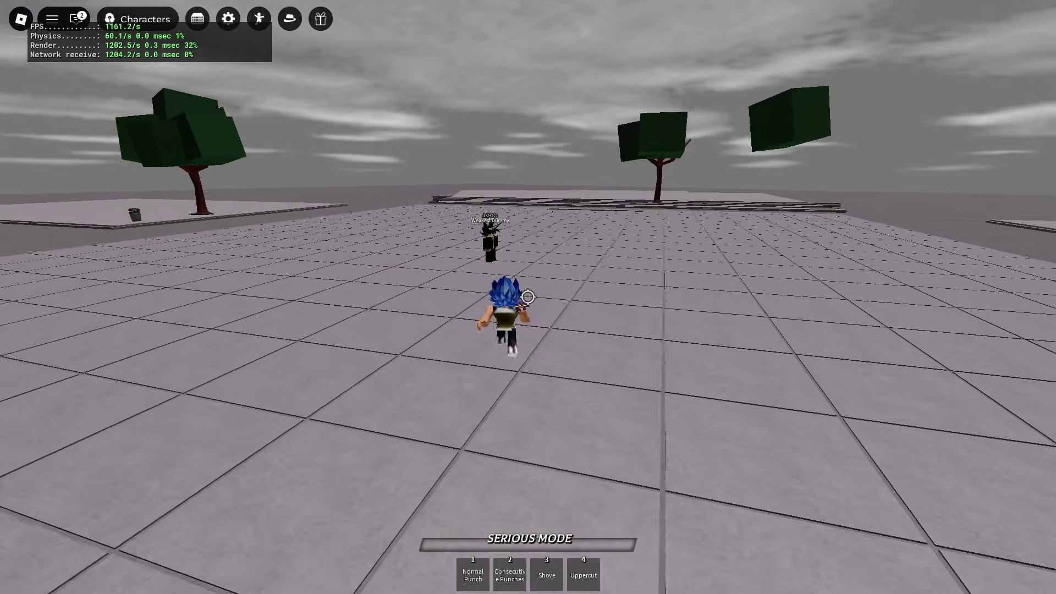
key(w)
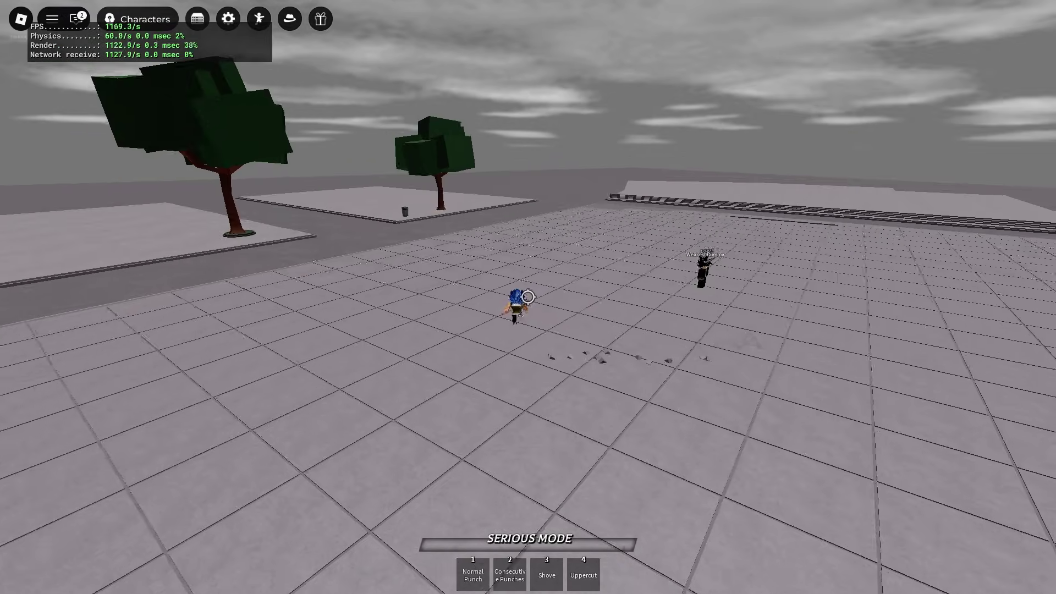
key(w)
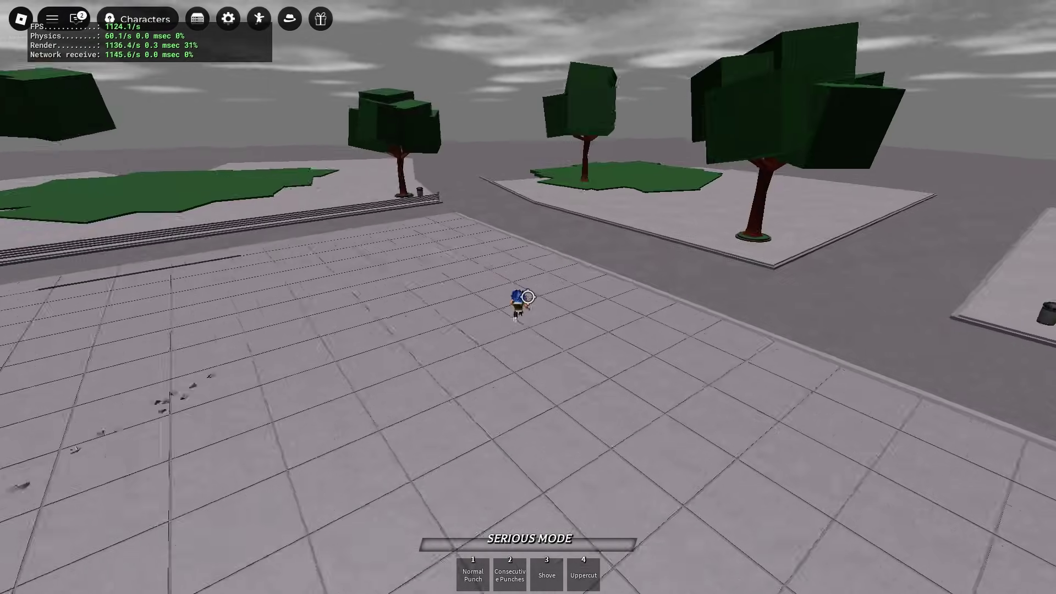
key(w)
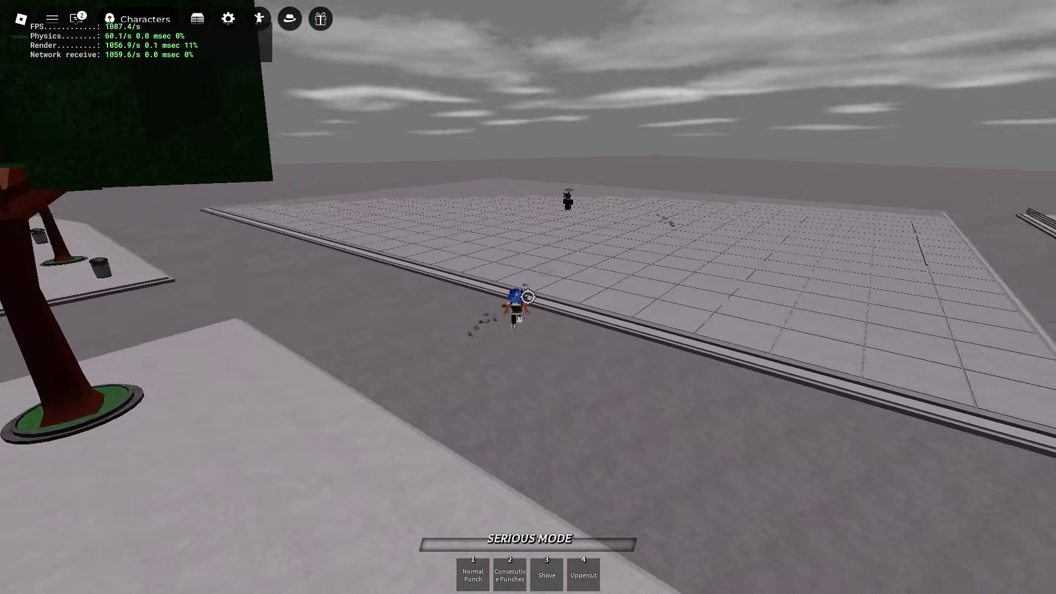
key(w)
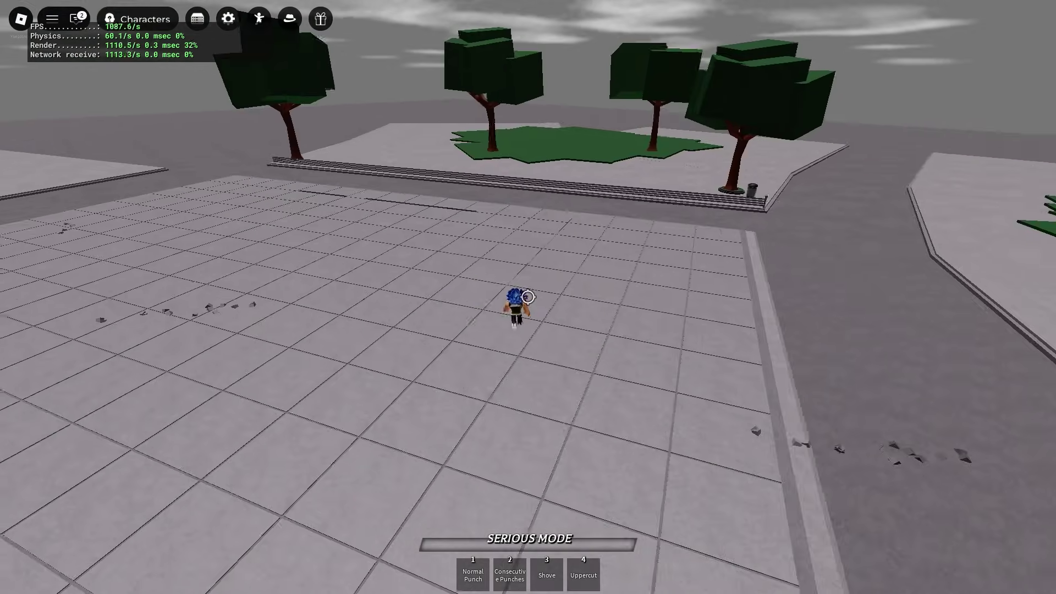
key(w)
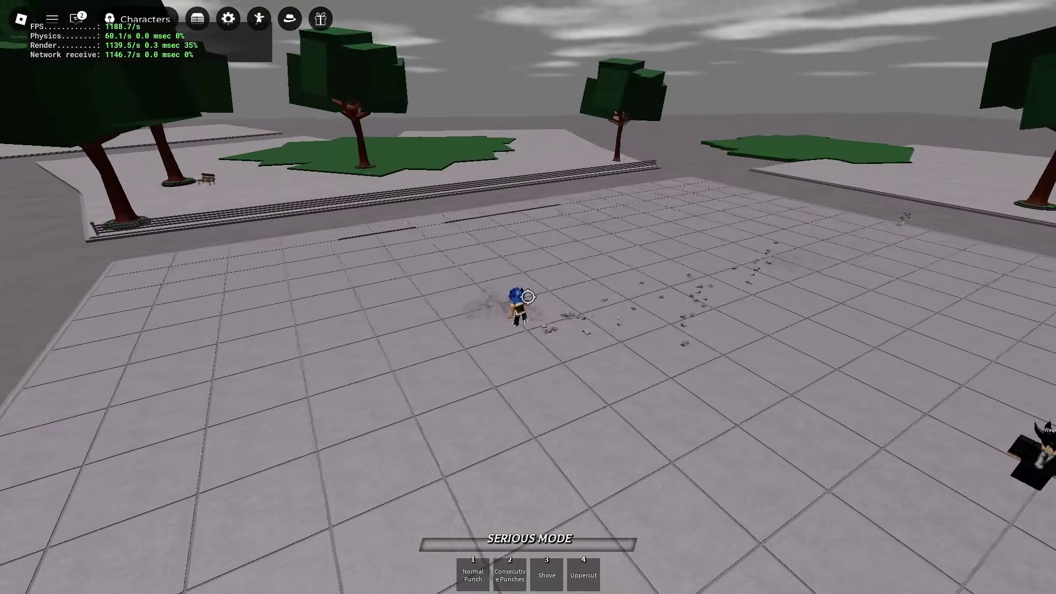
key(w)
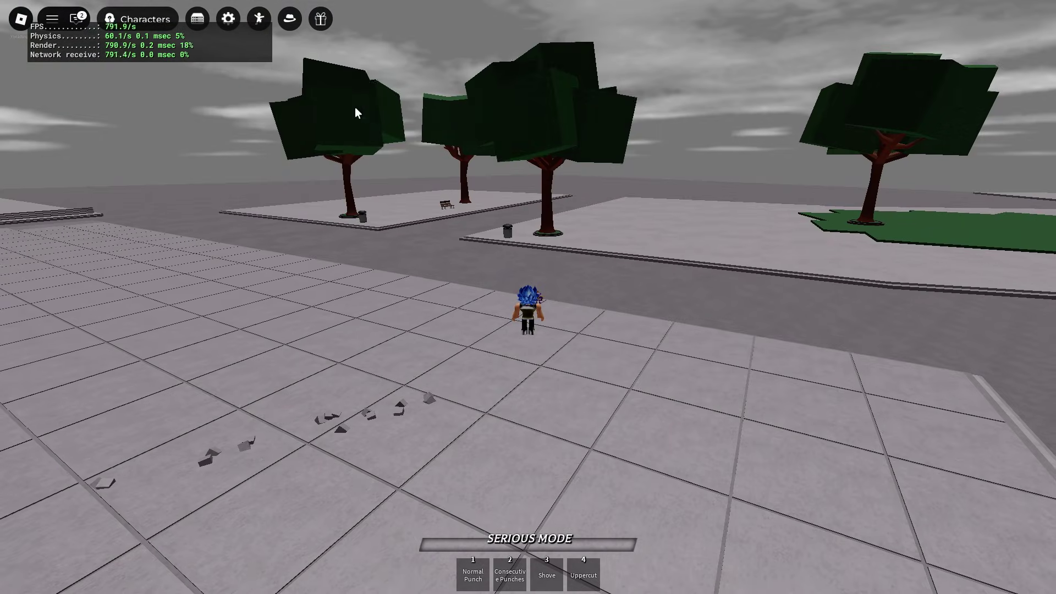
key(w)
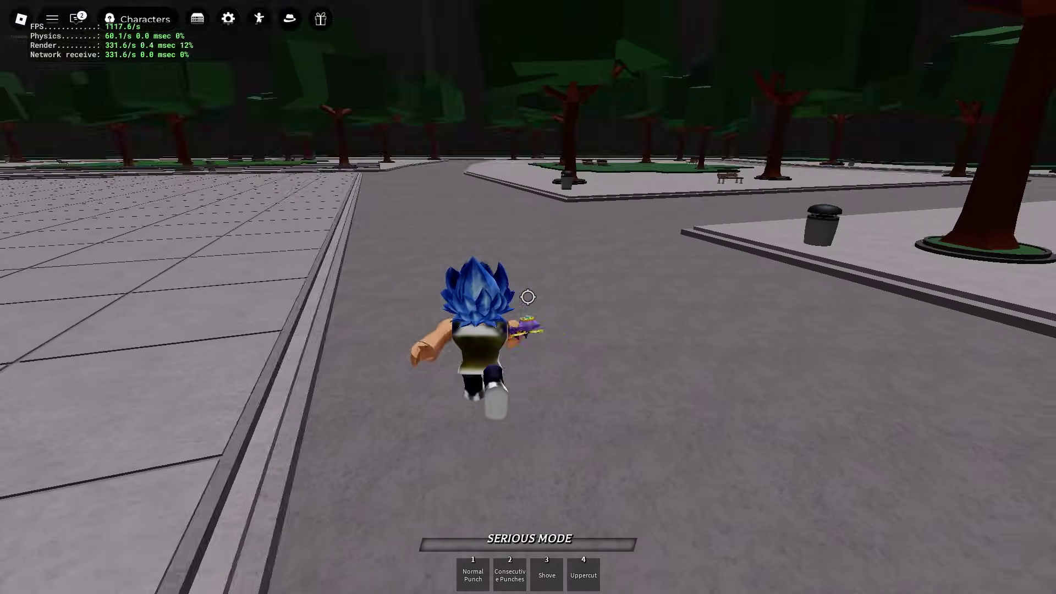
key(w)
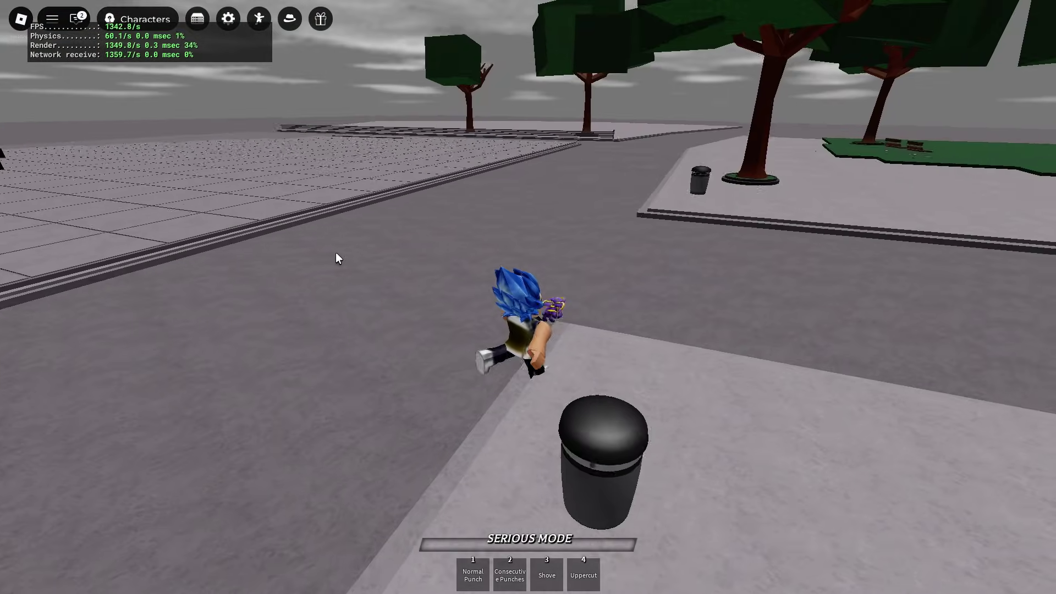
key(w)
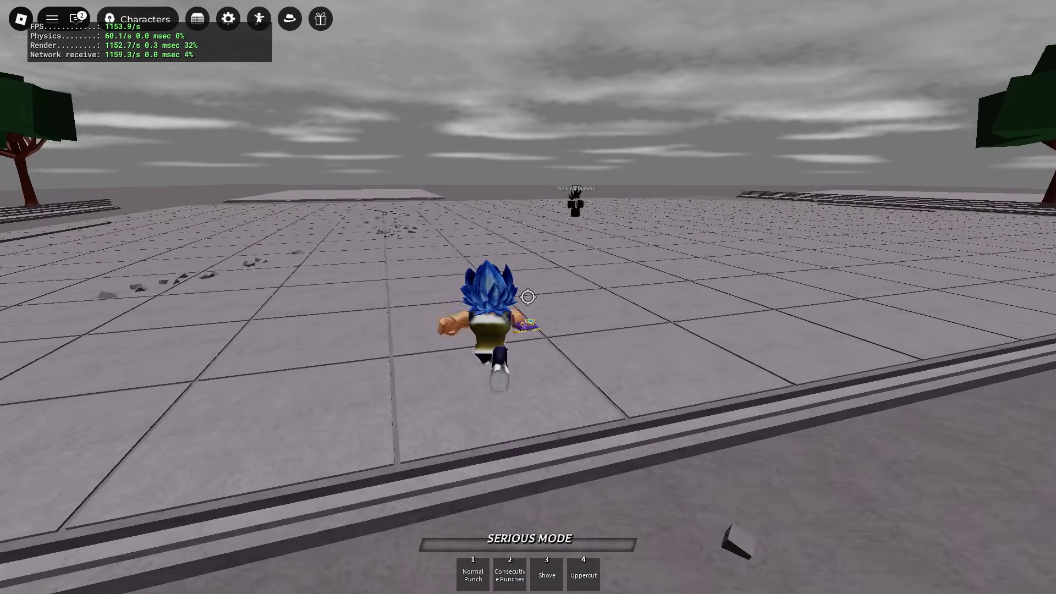
key(w)
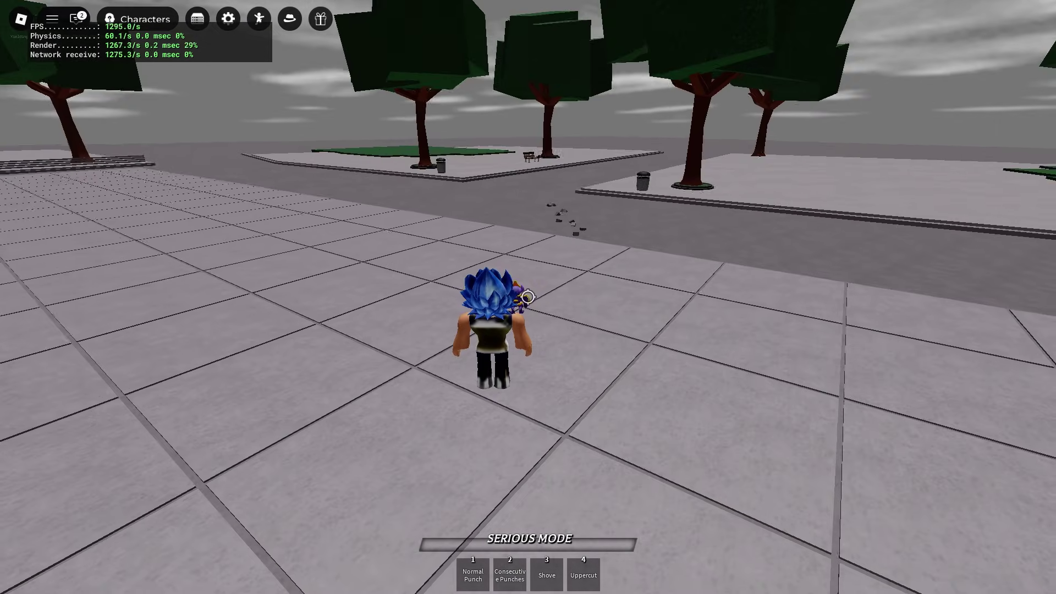
key(shift)
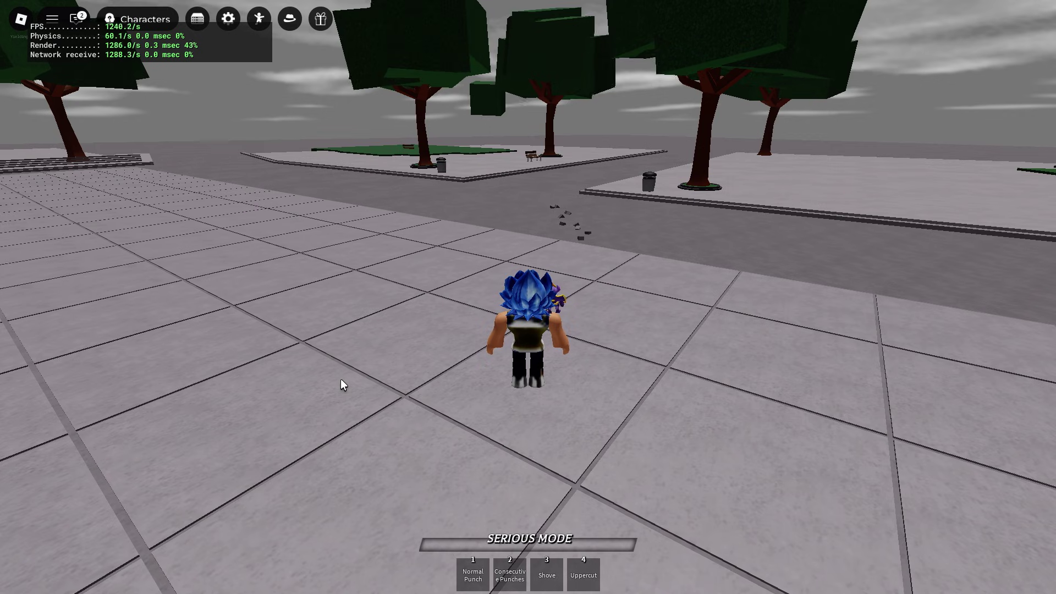
key(shift)
key(w)
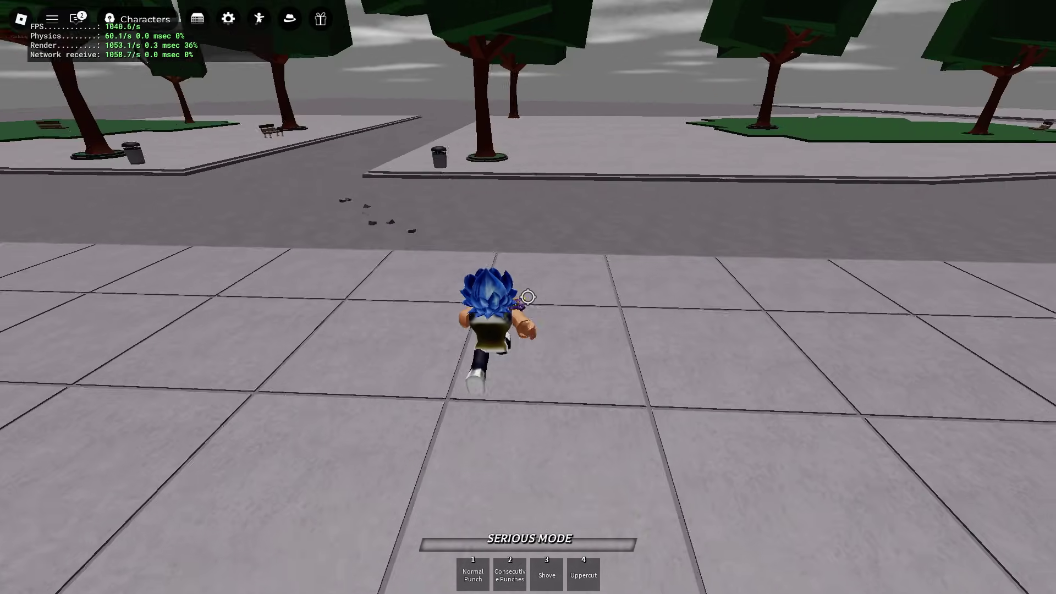
scroll(528, 297, down, 6)
key(shift)
scroll(494, 216, up, 4)
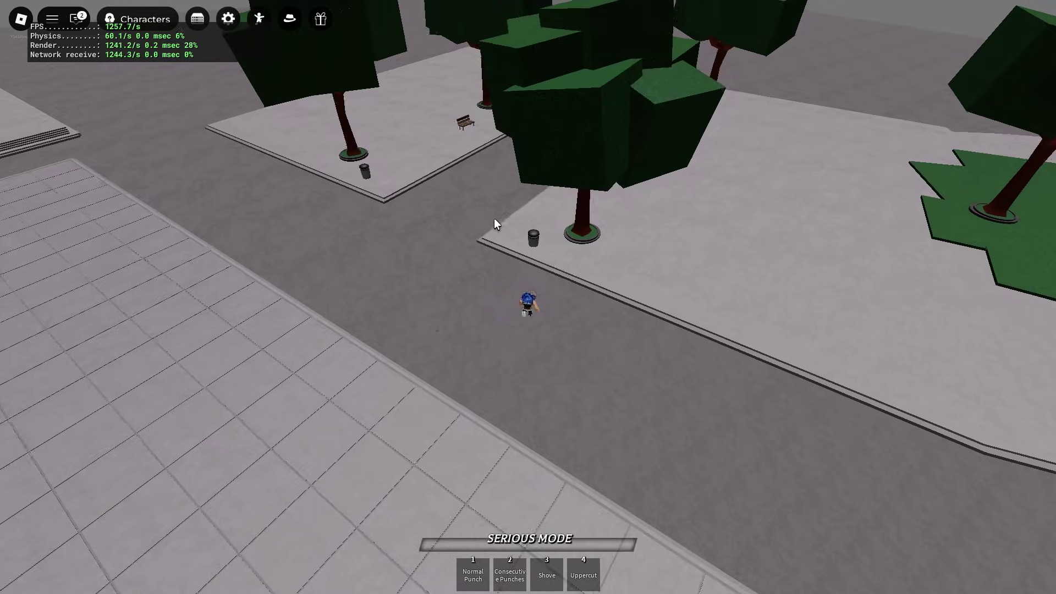
scroll(448, 229, up, 2)
key(a)
key(q)
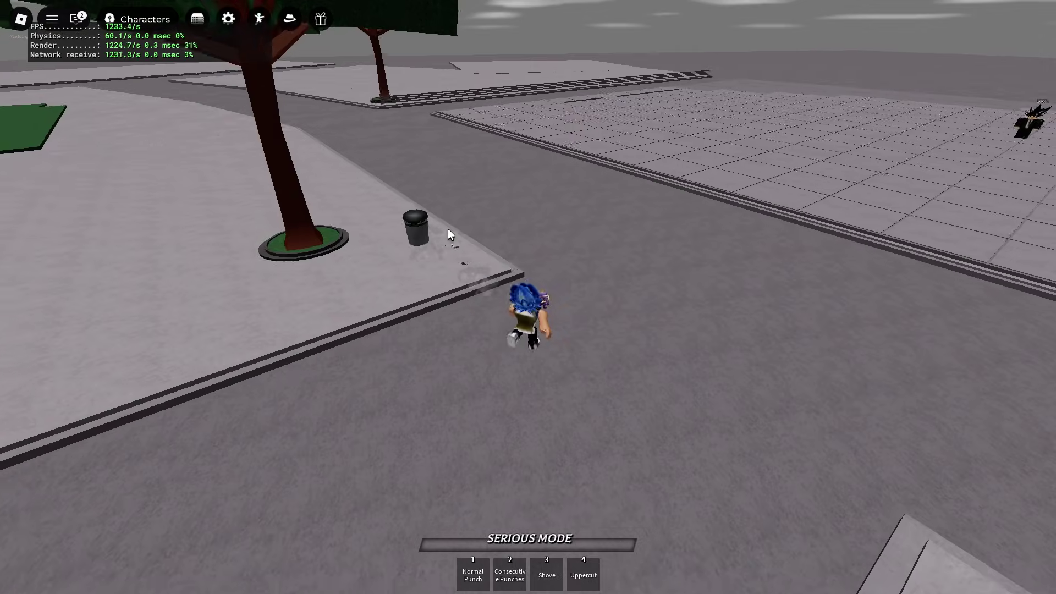
key(w)
key(q)
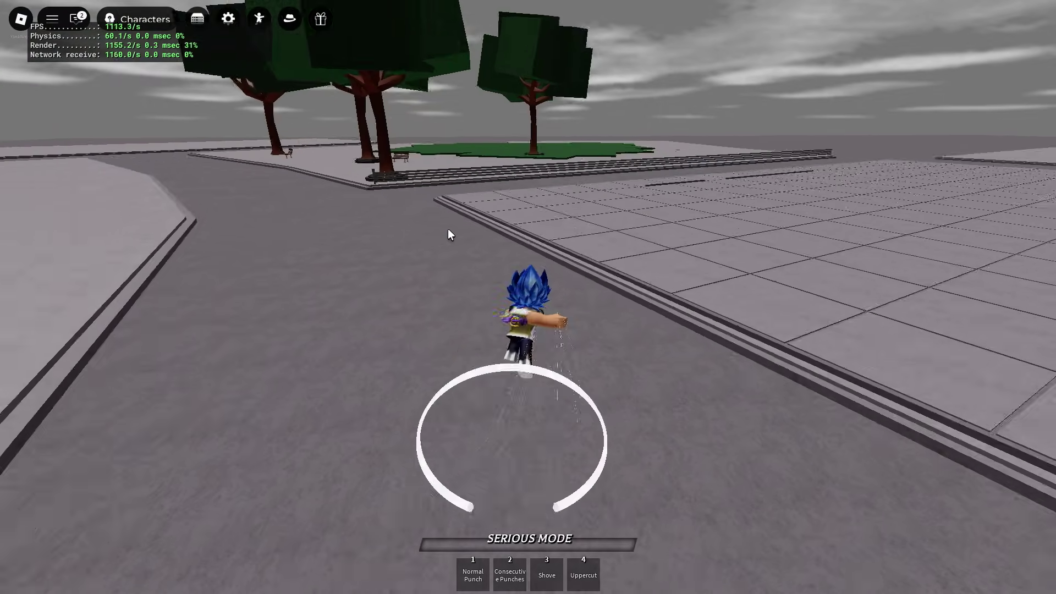
key(q)
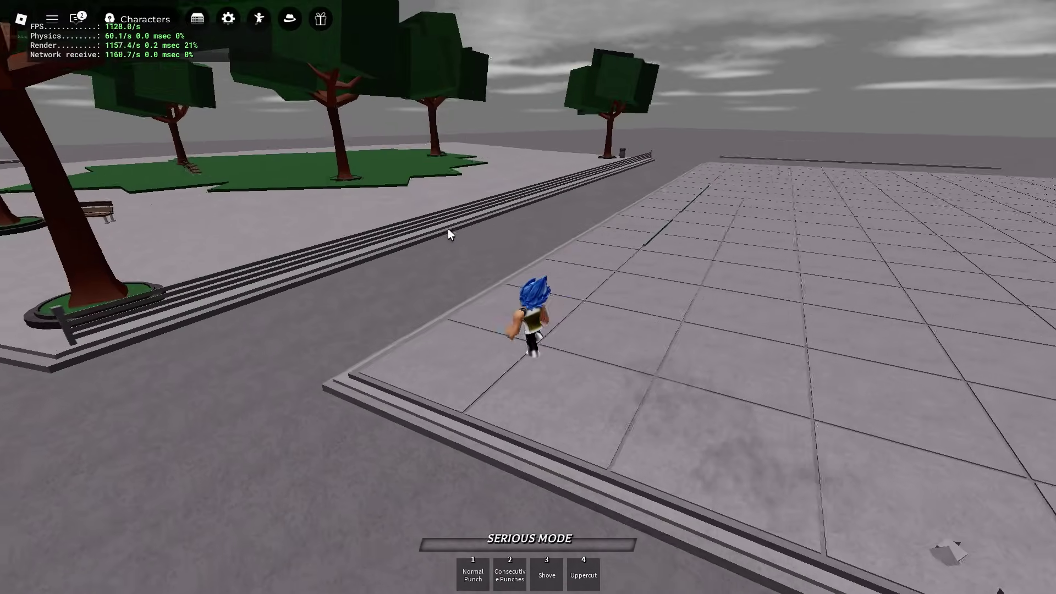
scroll(448, 228, up, 2)
key(a)
key(q)
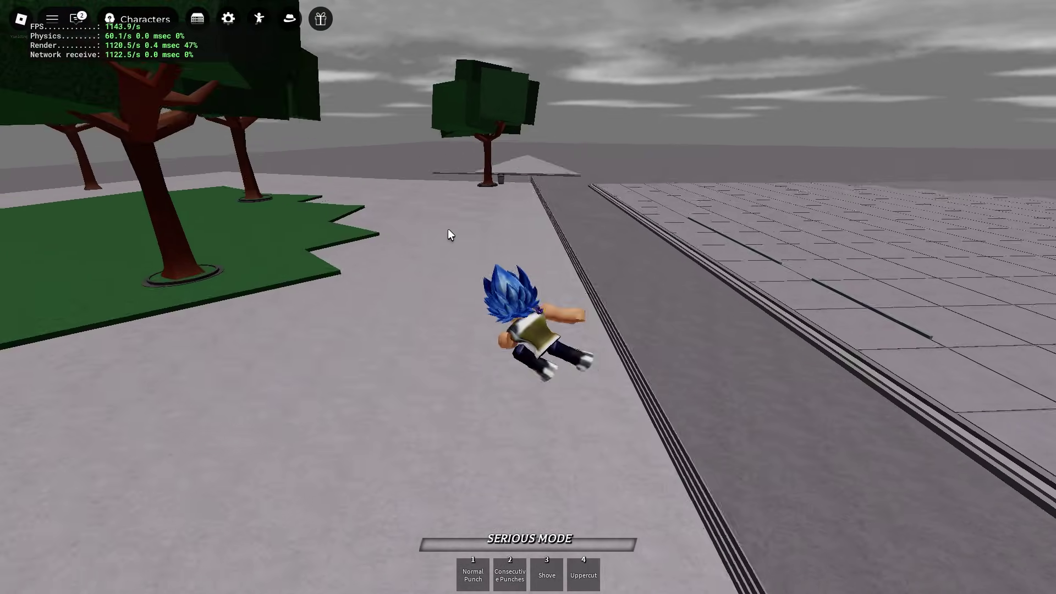
key(w)
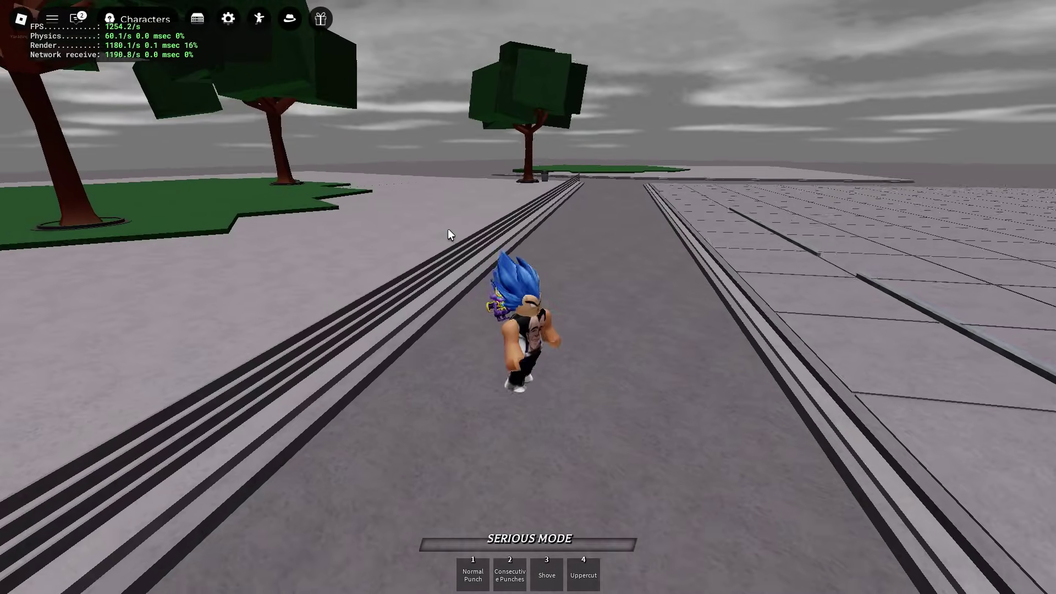
key(space)
key(shift)
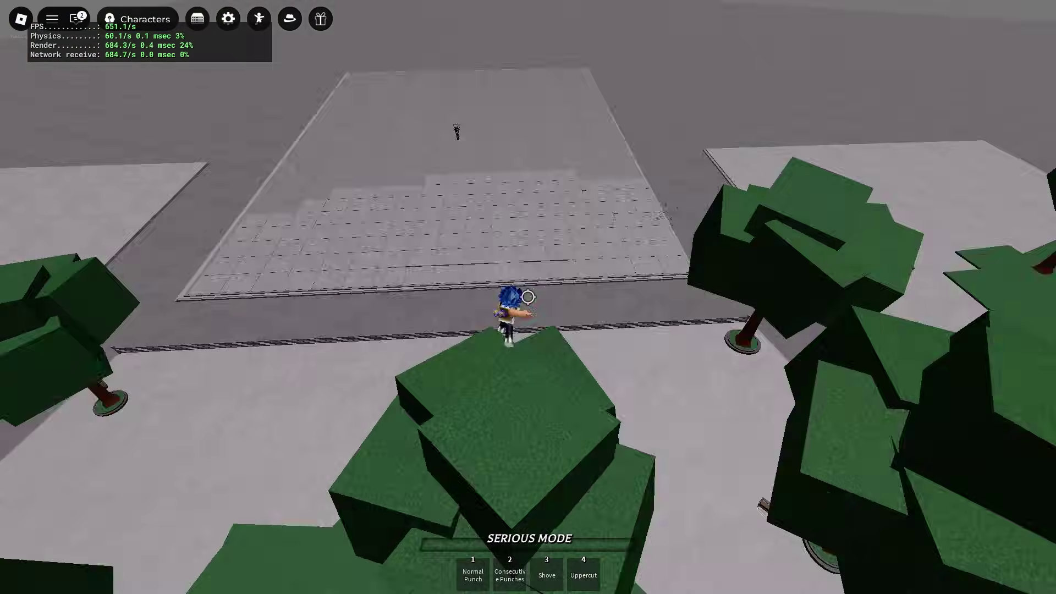
key(w)
key(shift)
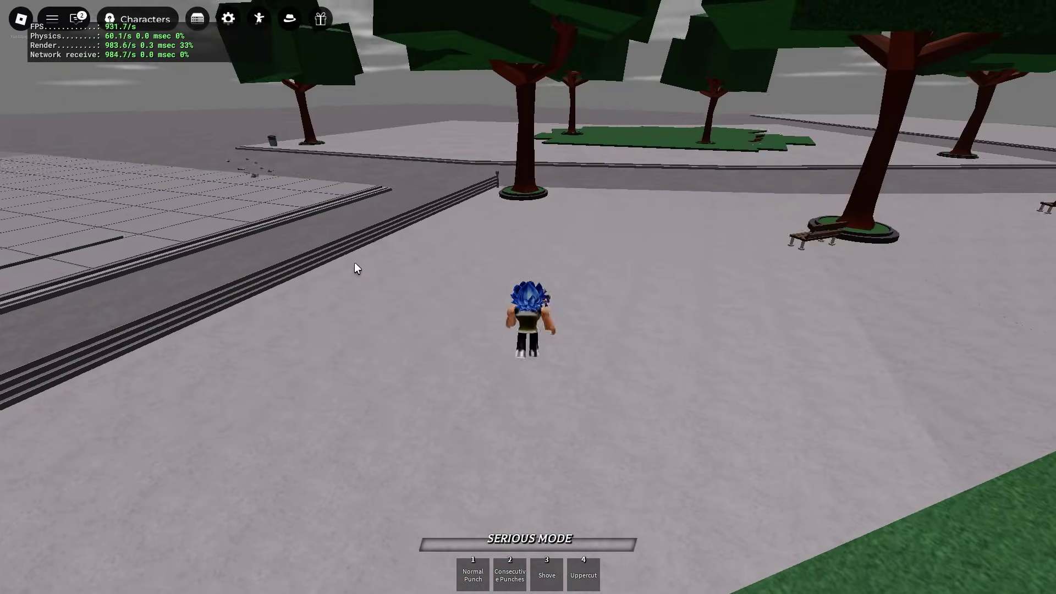
Run the character onto the road, show the network statistics overlay to check the data ping, and hide it again.
key(w)
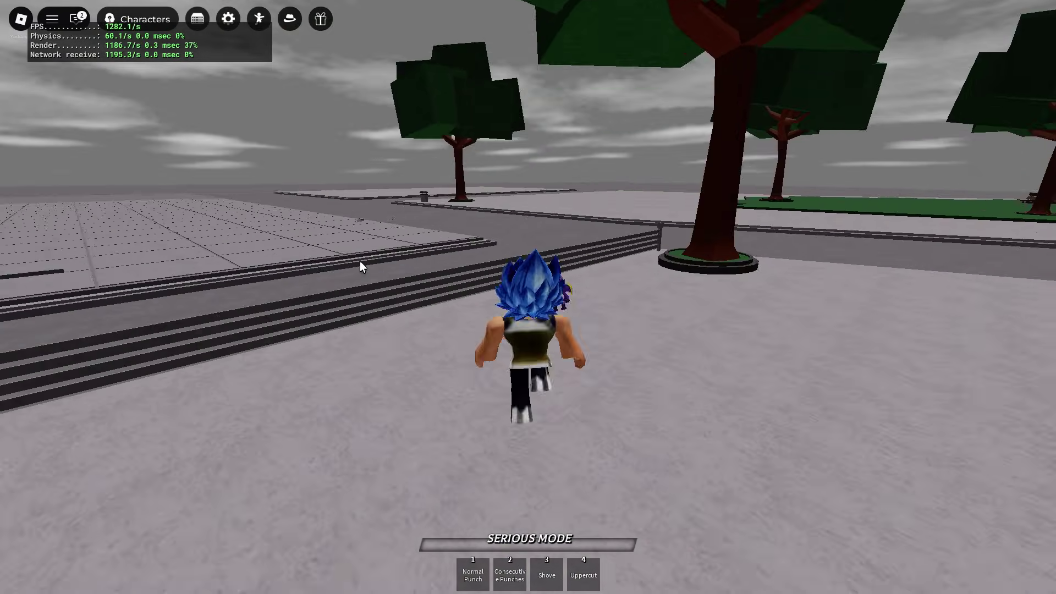
key(shift)
key(shift+F3)
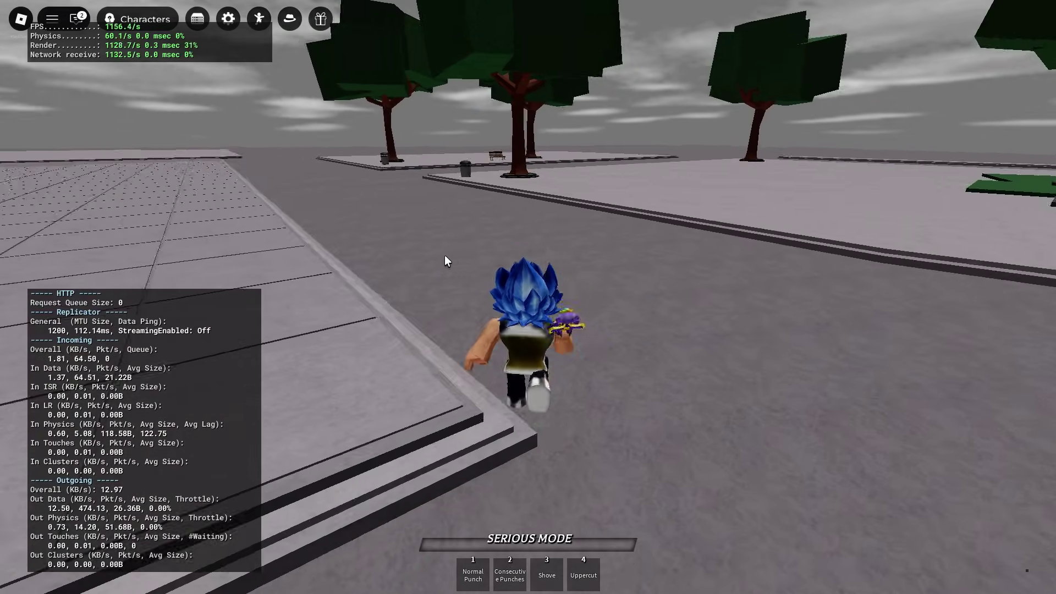
key(shift)
key(shift)
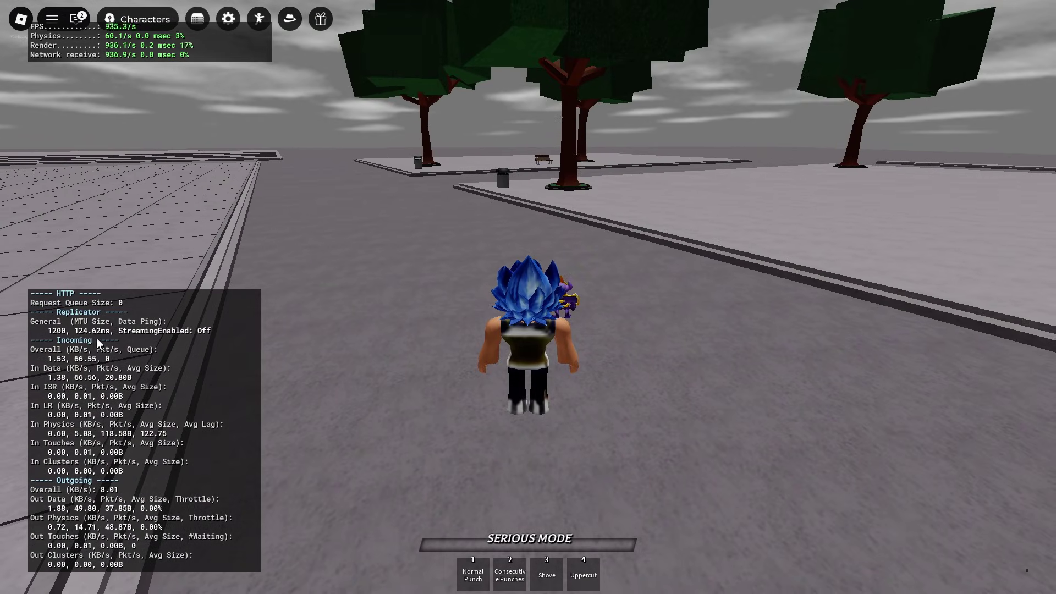
key(w)
key(shift+F3)
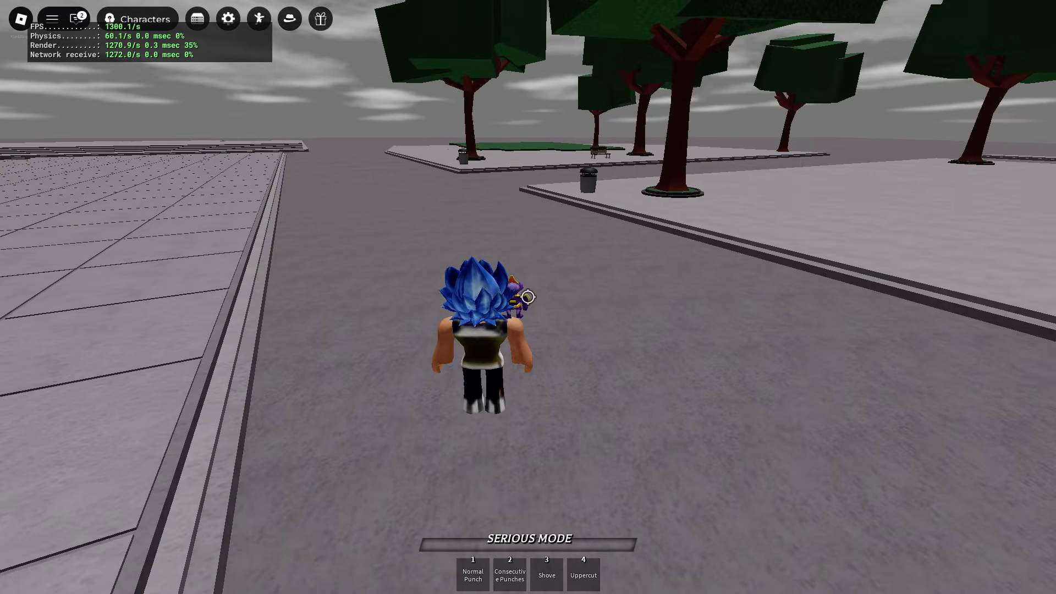
Run and dash the character across the tiled plaza and back to the road while checking the frame rate.
key(shift)
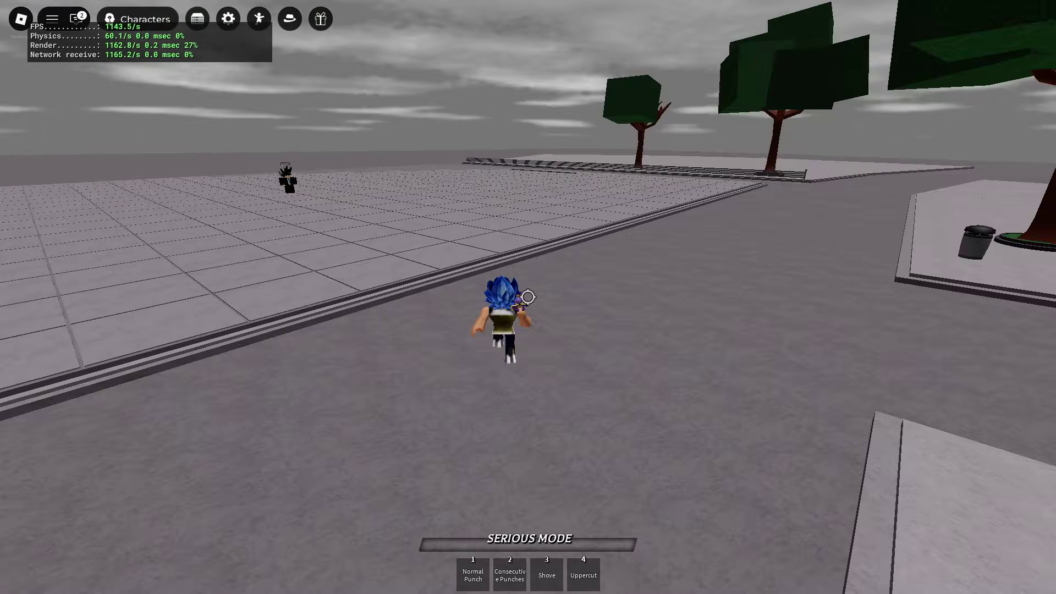
key(a)
key(q)
key(q)
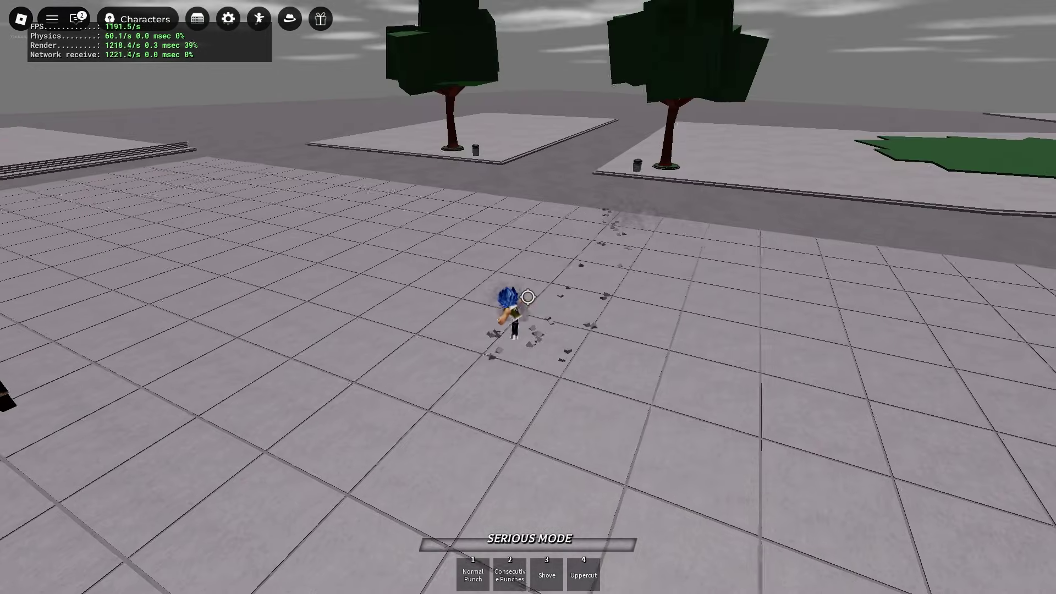
key(w)
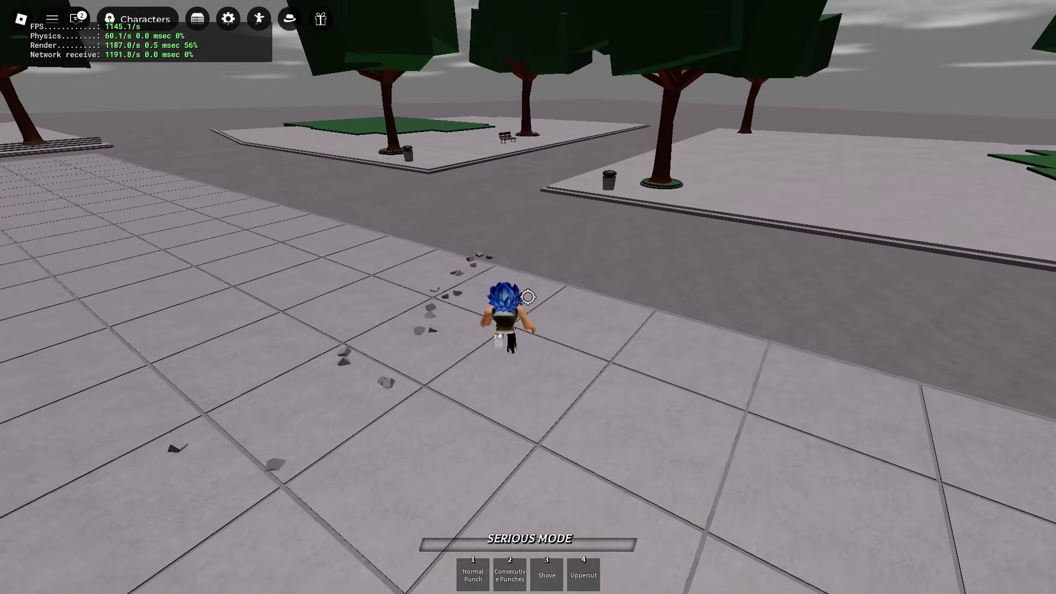
key(w)
key(shift)
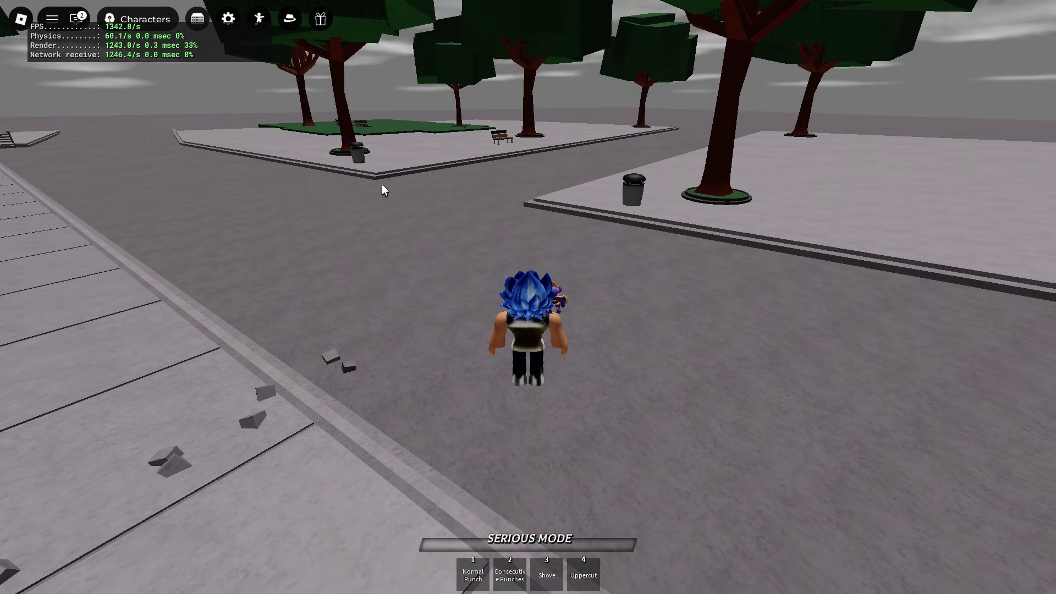
View the character up close and walk it around on the road while checking the performance statistics.
scroll(385, 276, up, 3)
key(shift)
key(shift)
key(s)
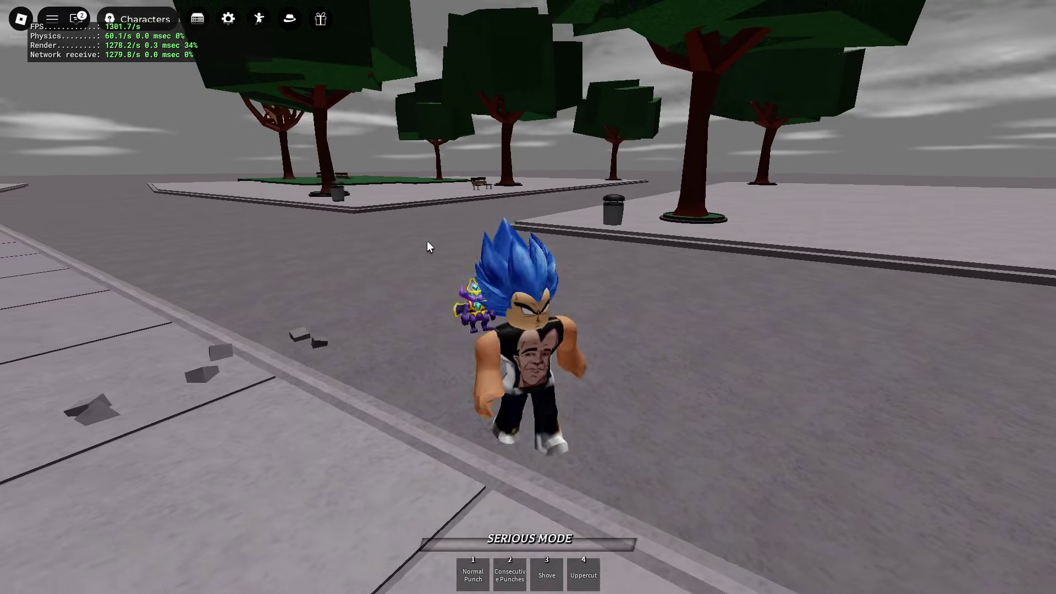
key(d)
key(shift)
key(shift)
scroll(528, 297, down, 2)
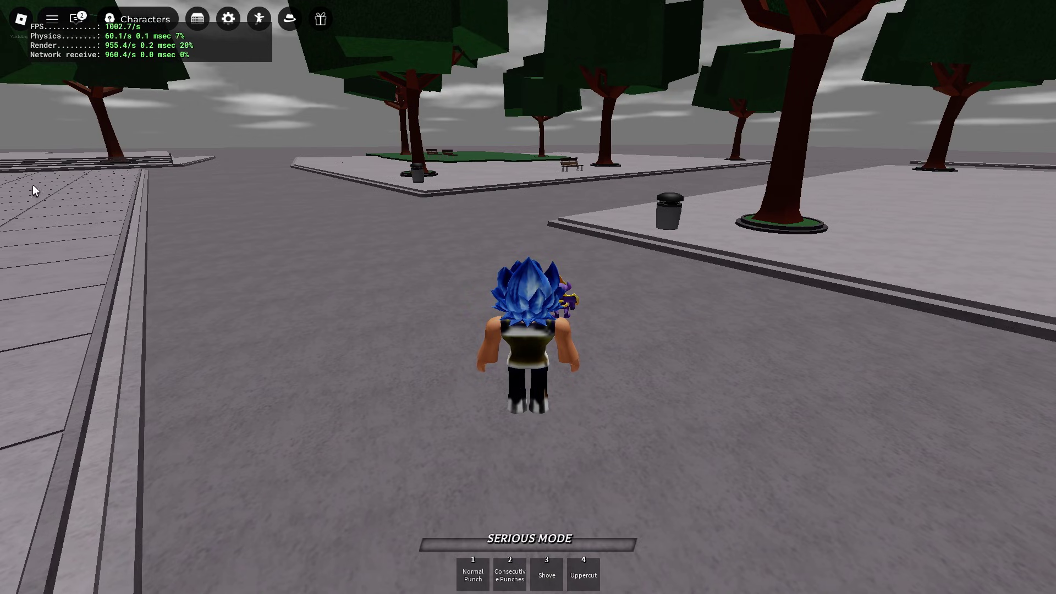
click(221, 200)
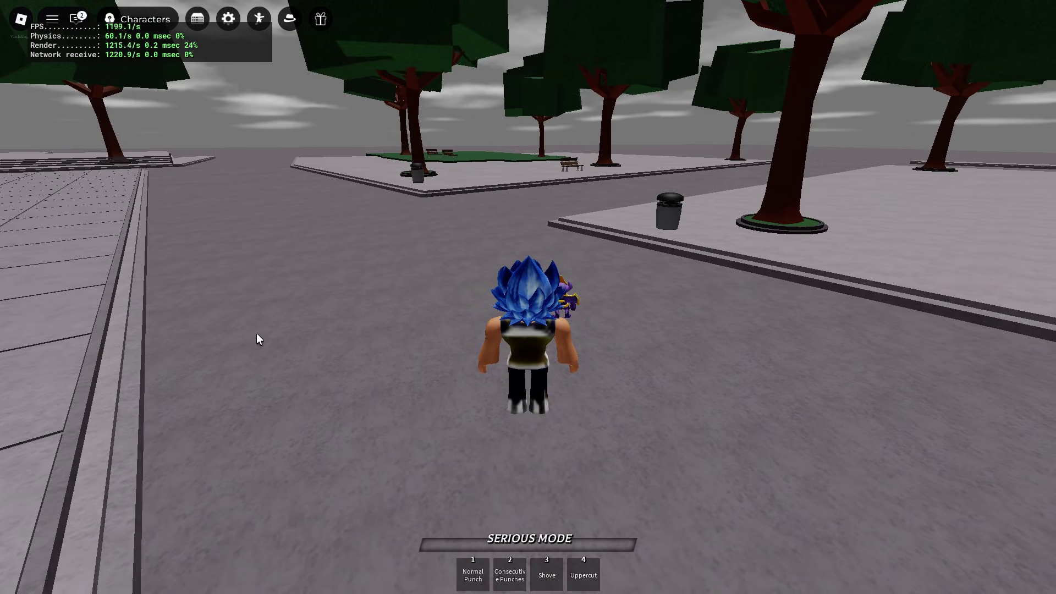